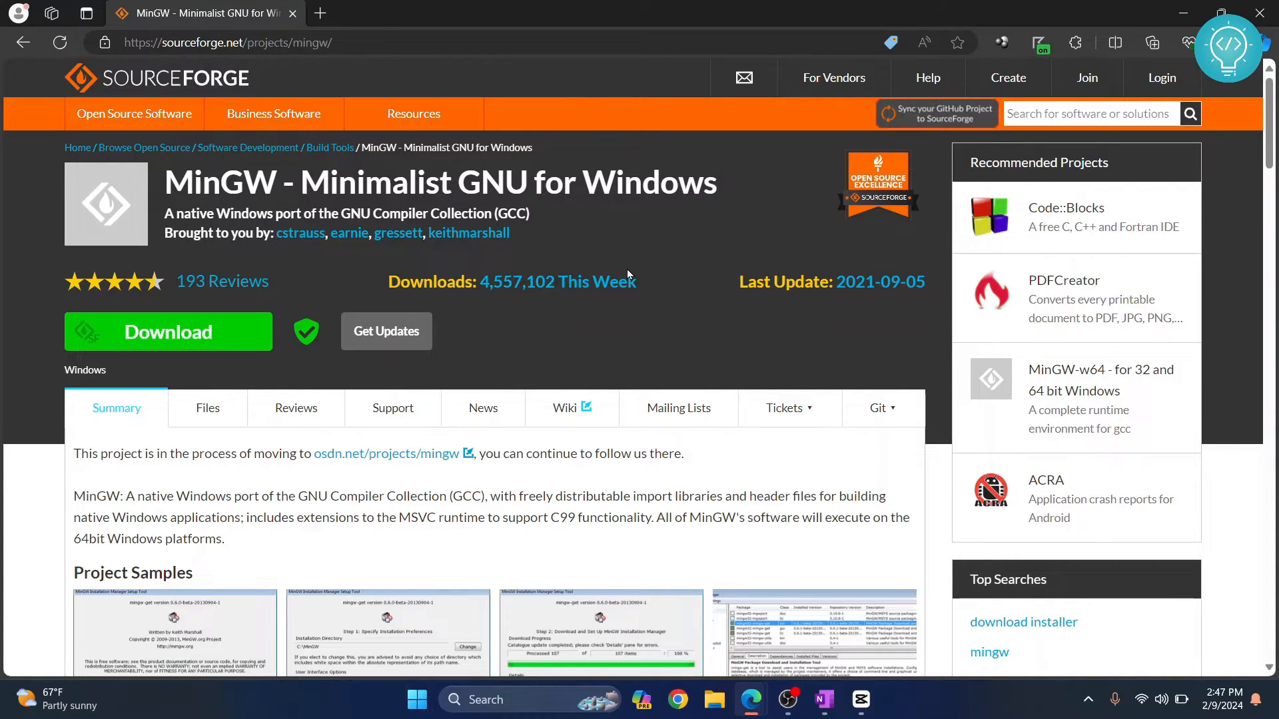
# Download mingw-get-setup.exe from the MinGW project page and launch the installer
pyautogui.scroll(-1, 626, 269)
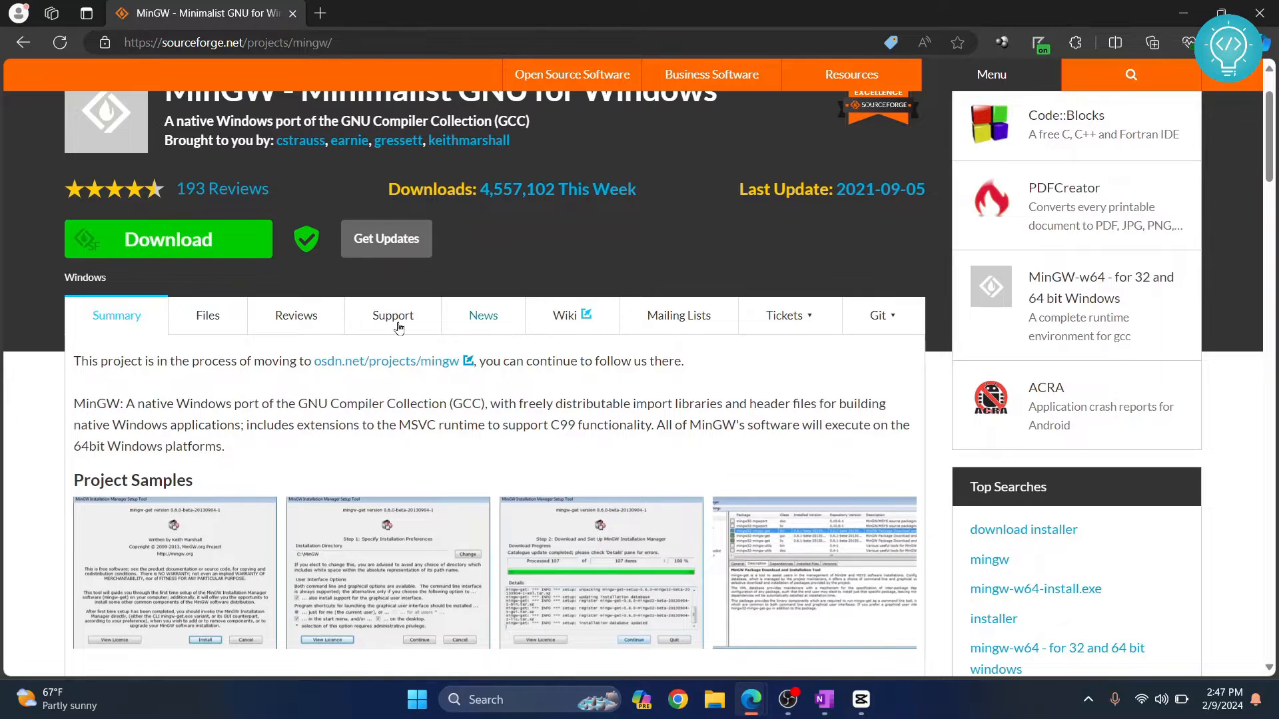
pyautogui.click(205, 251)
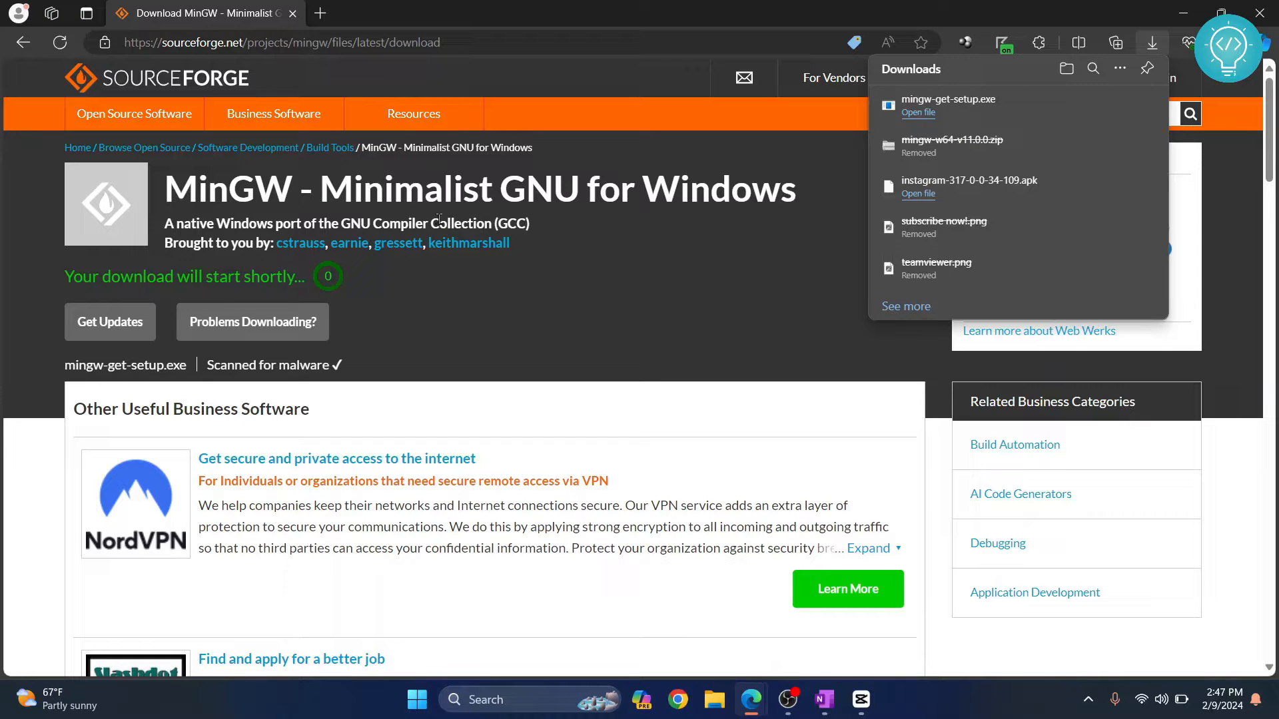
pyautogui.click(919, 112)
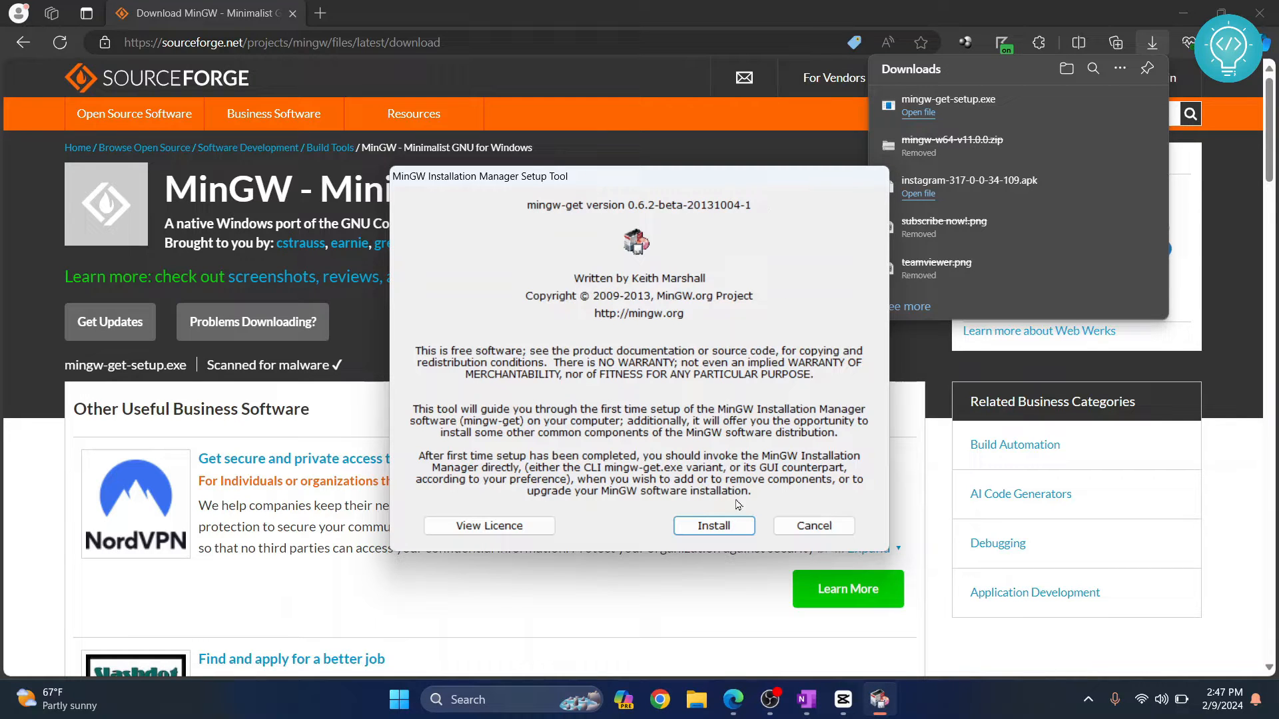
# Install the MinGW Installation Manager into C:\MinGW with the default preferences and continue to the package list
pyautogui.click(707, 532)
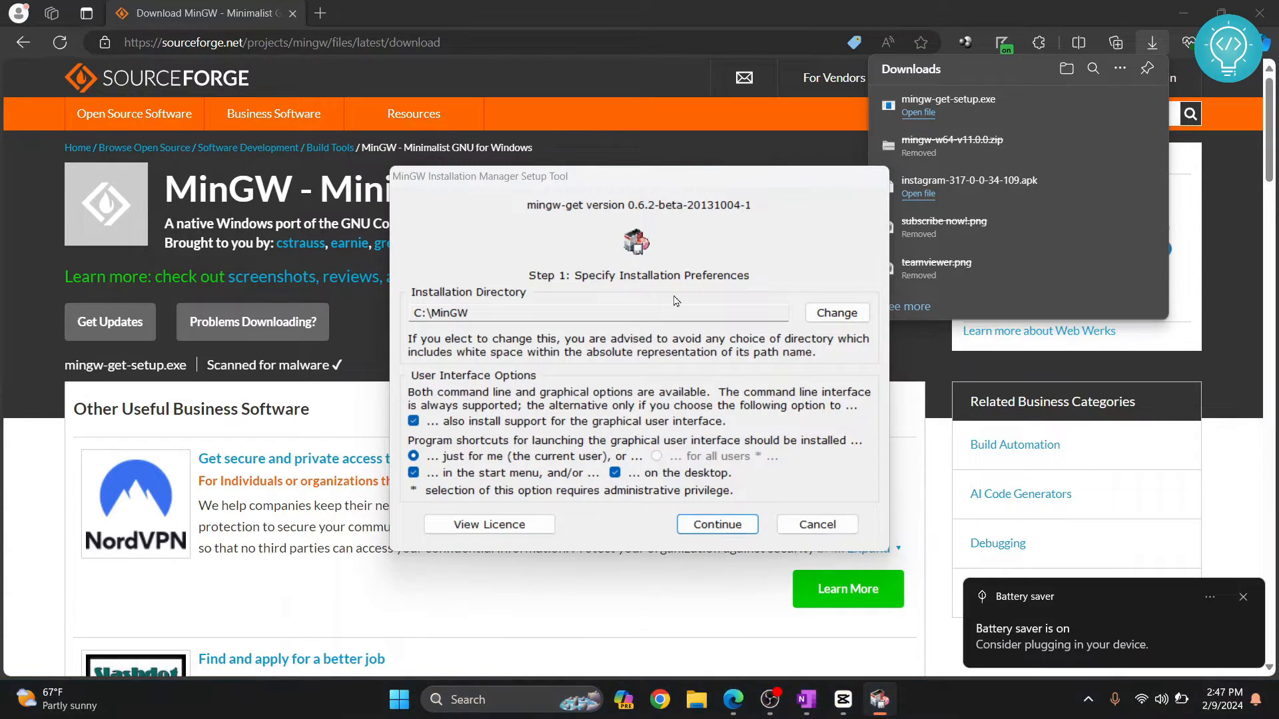
pyautogui.click(696, 526)
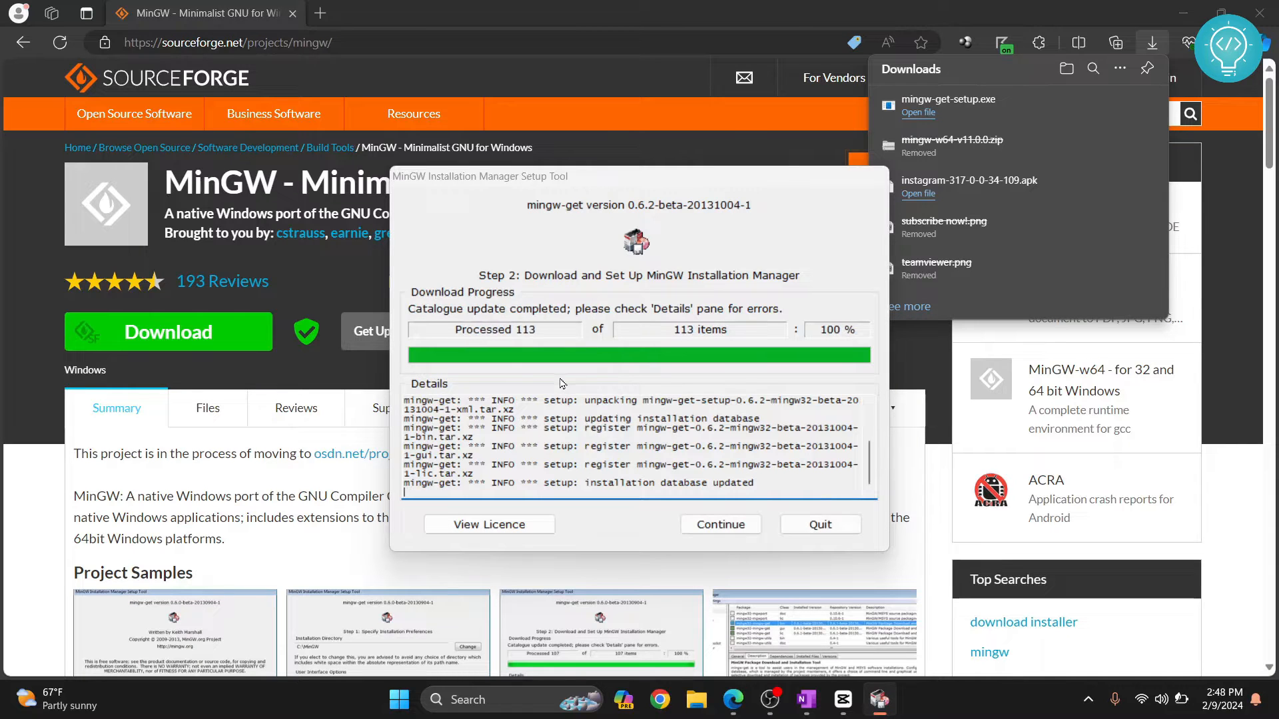
pyautogui.click(721, 525)
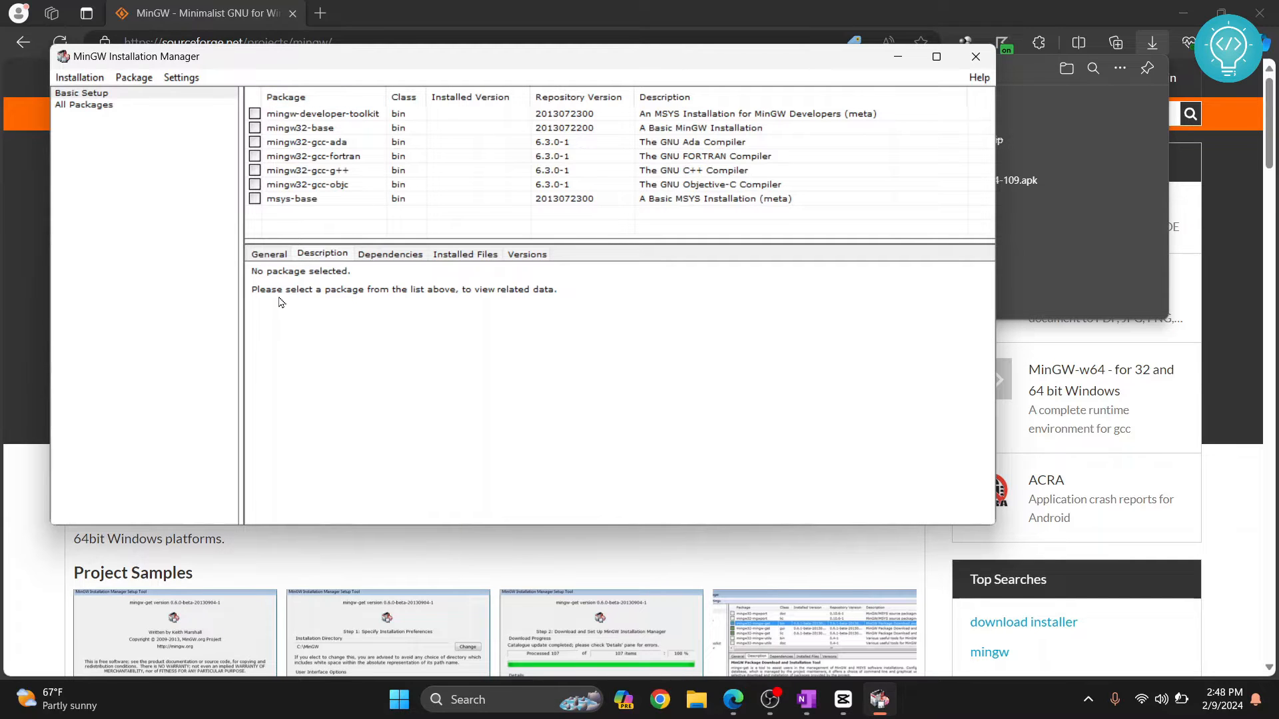
# Mark the mingw32-base and mingw32-gcc-g++ packages for installation
pyautogui.click(253, 132)
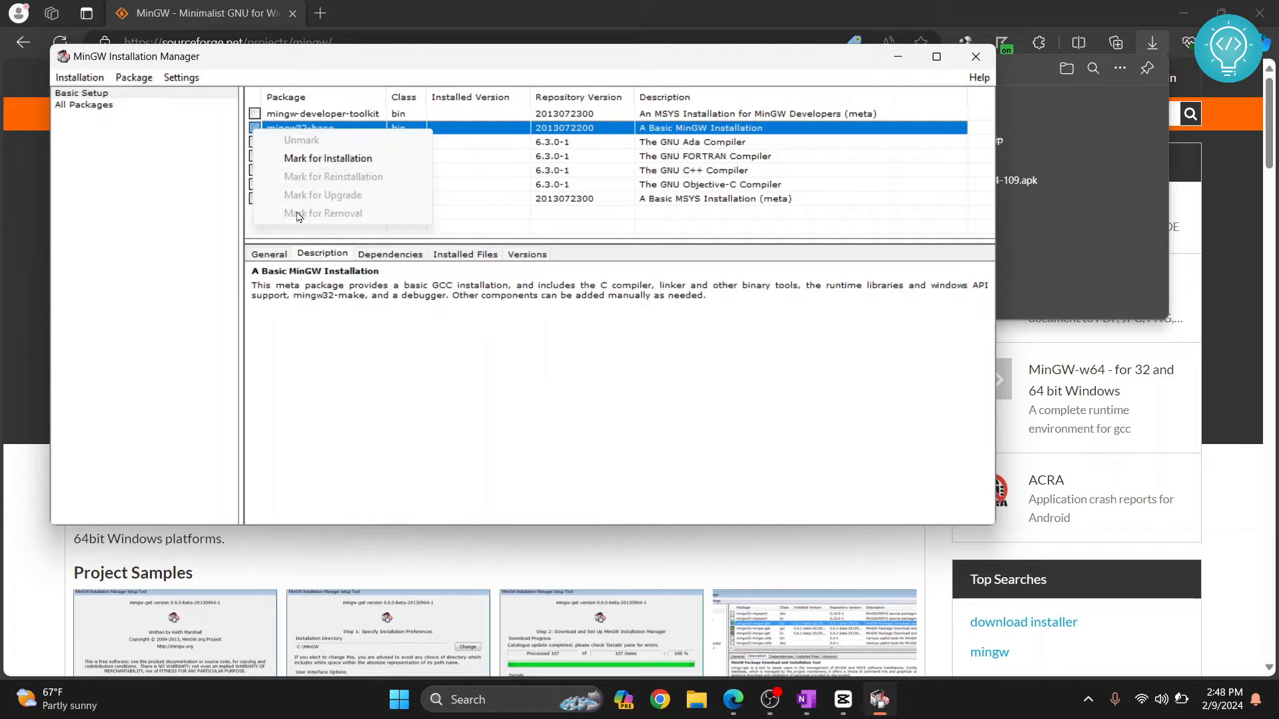
pyautogui.click(320, 160)
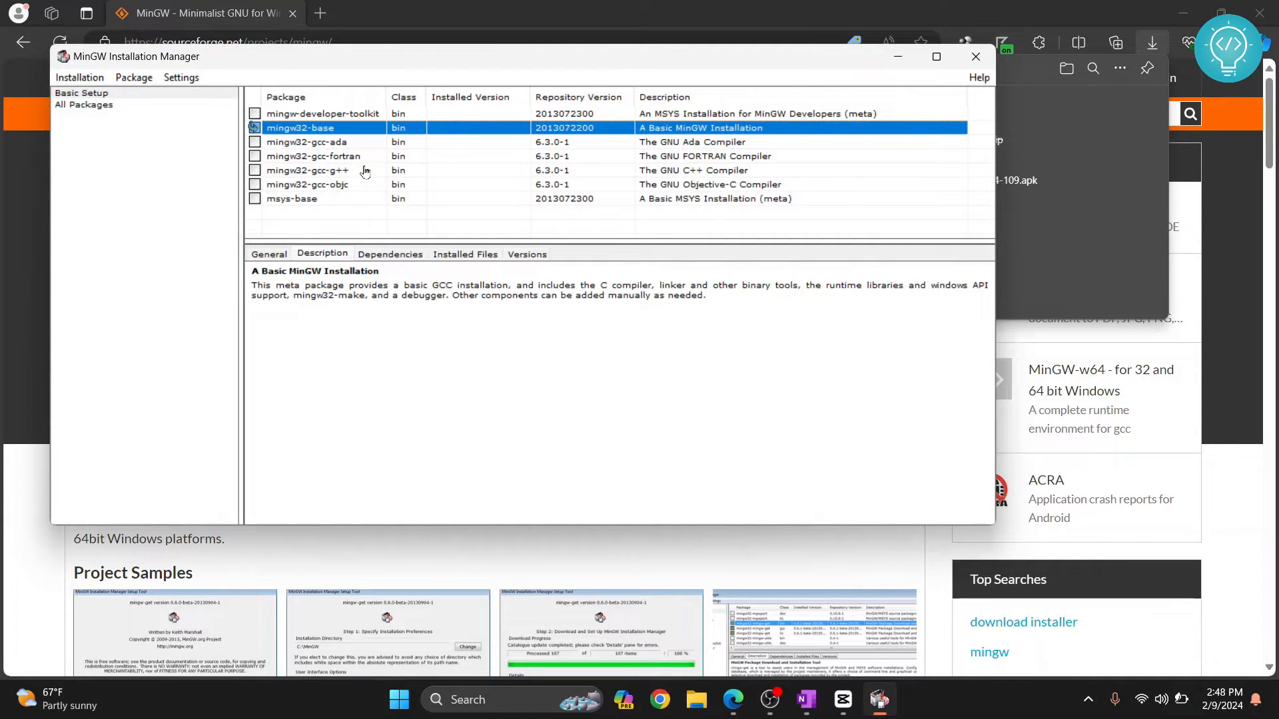
pyautogui.rightClick(255, 172)
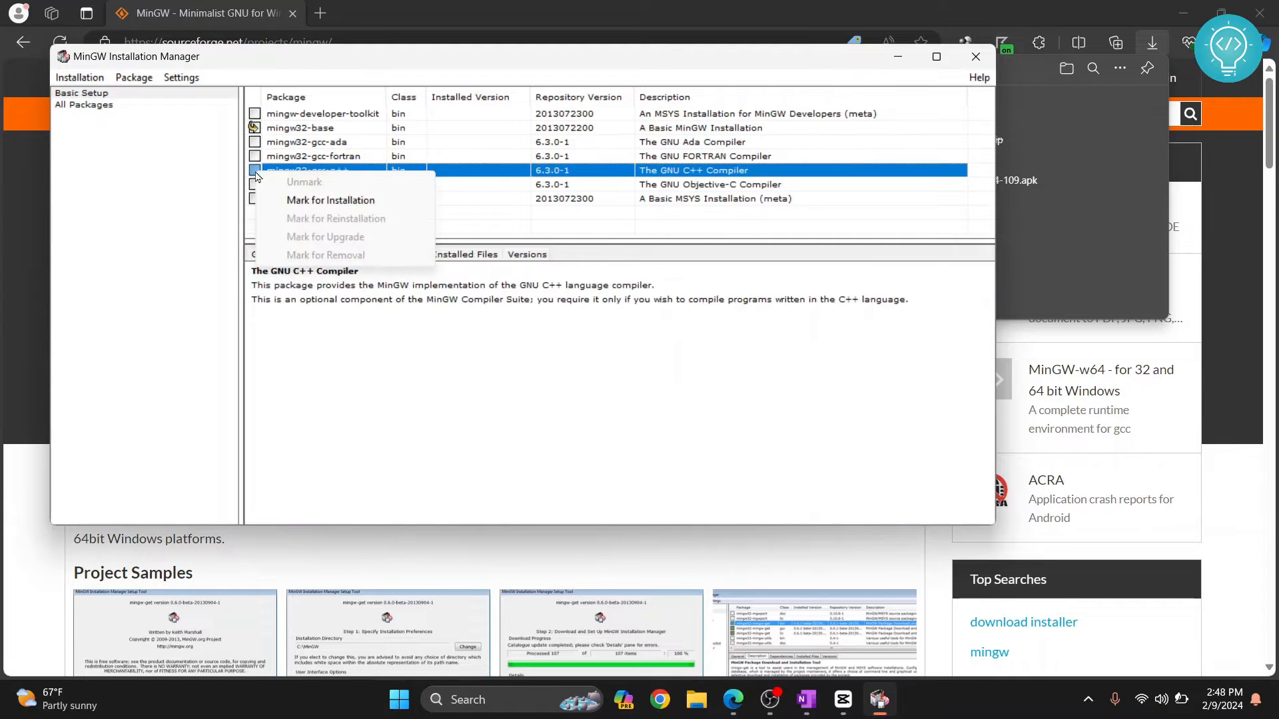
pyautogui.click(294, 201)
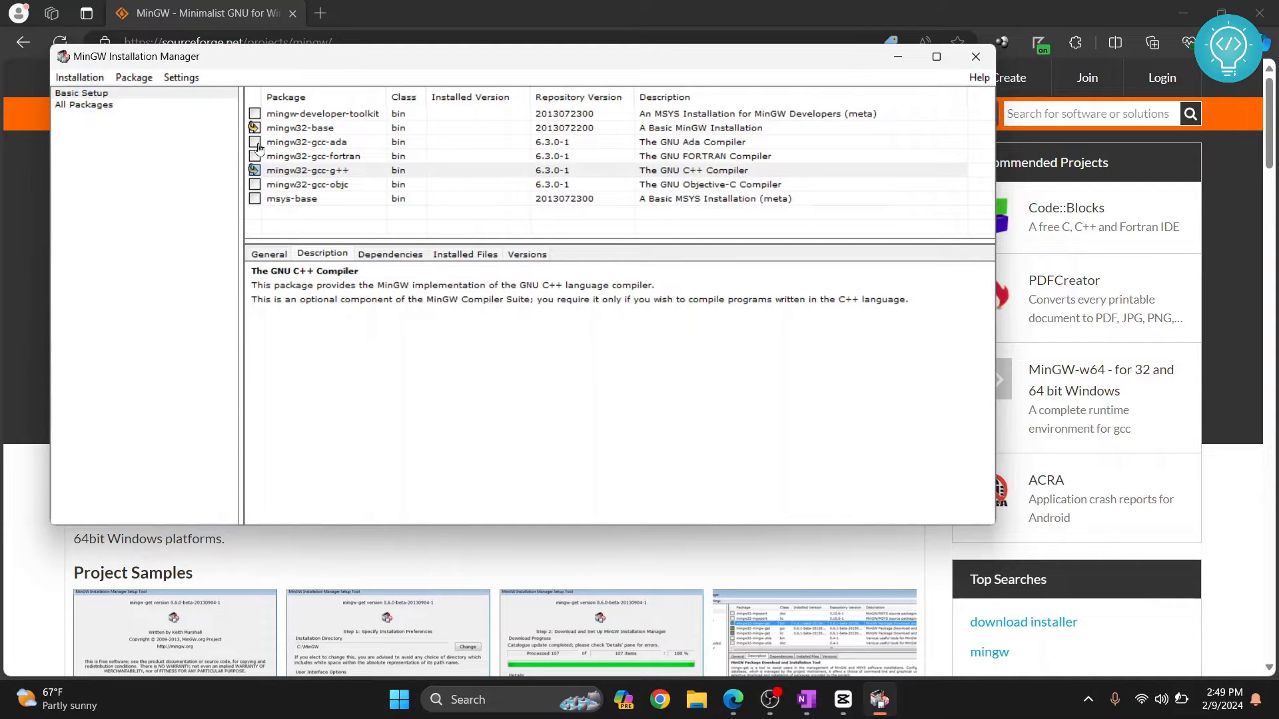
# Apply the pending package changes to install the marked packages, and close the MinGW Installation Manager
pyautogui.click(68, 82)
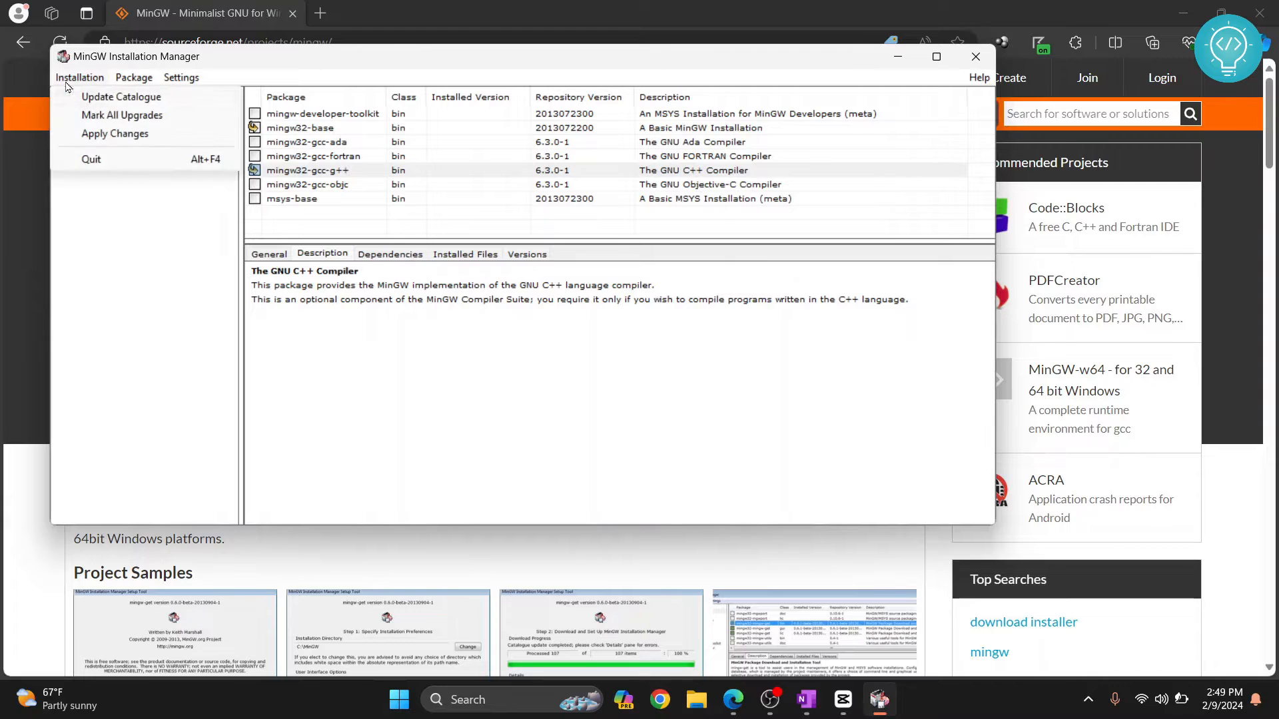
pyautogui.click(95, 134)
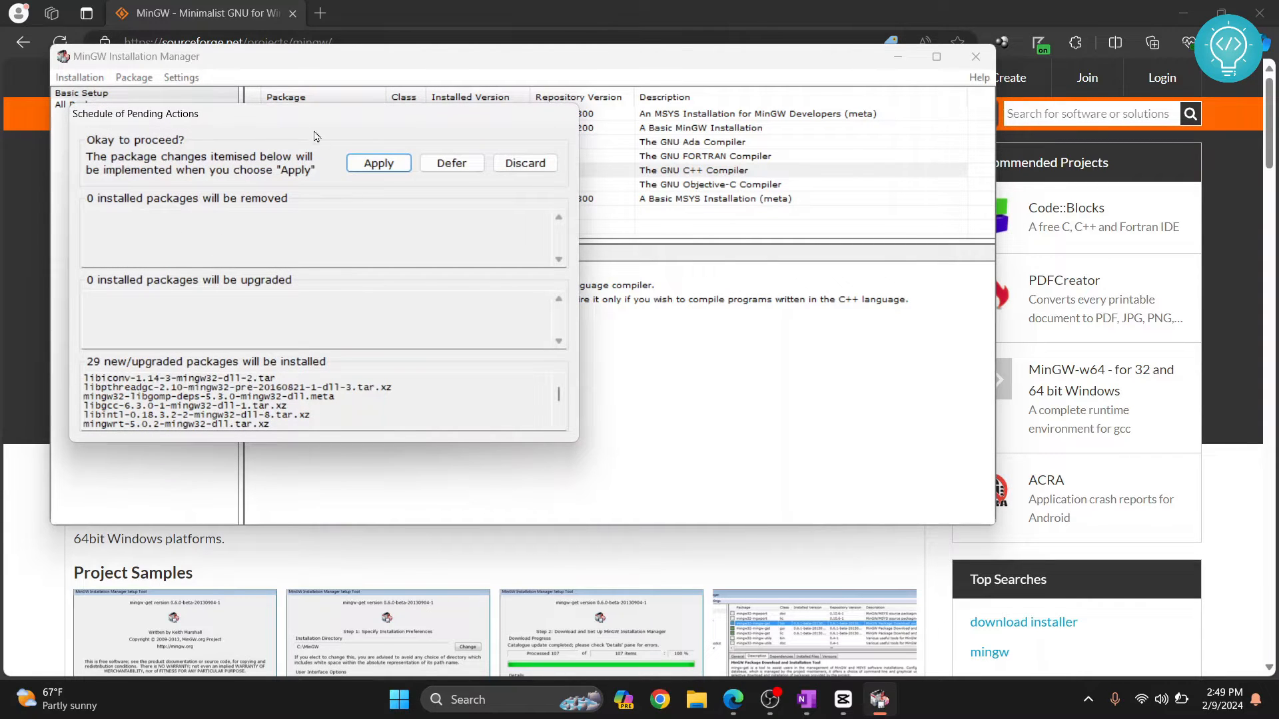
pyautogui.click(378, 163)
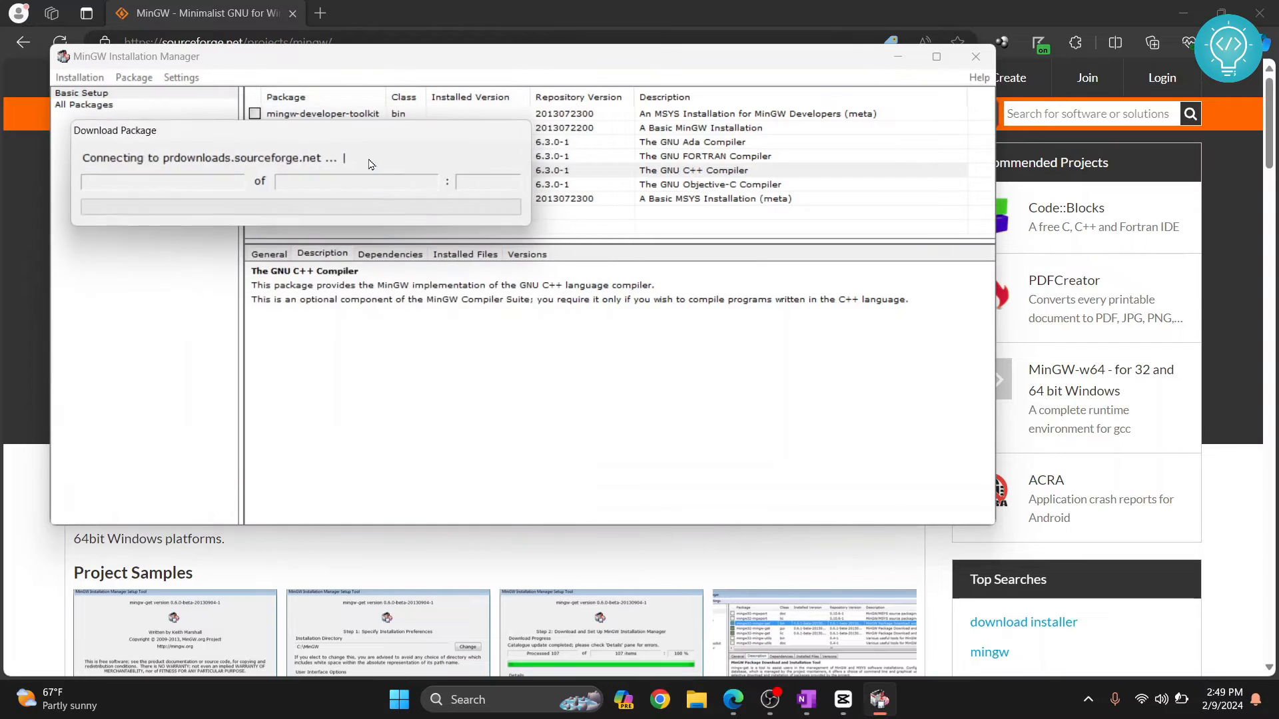
pyautogui.moveTo(234, 134); pyautogui.dragTo(602, 235)
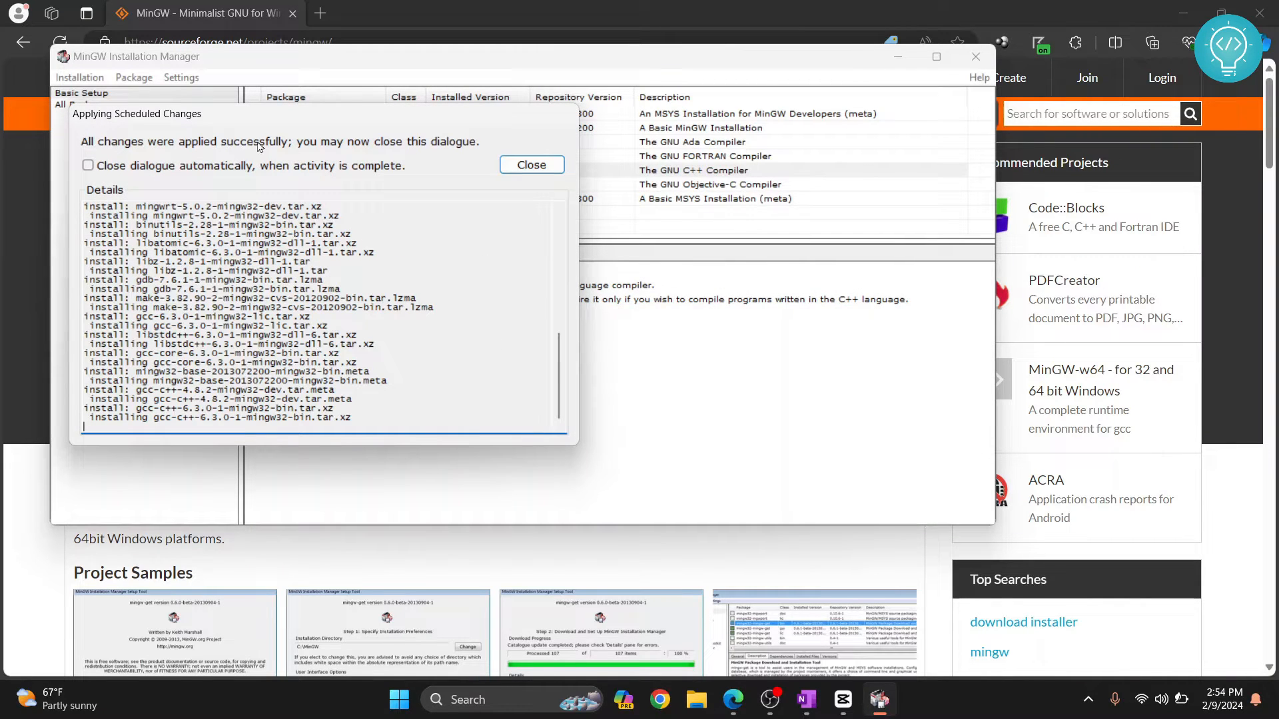
pyautogui.click(546, 166)
pyautogui.click(976, 66)
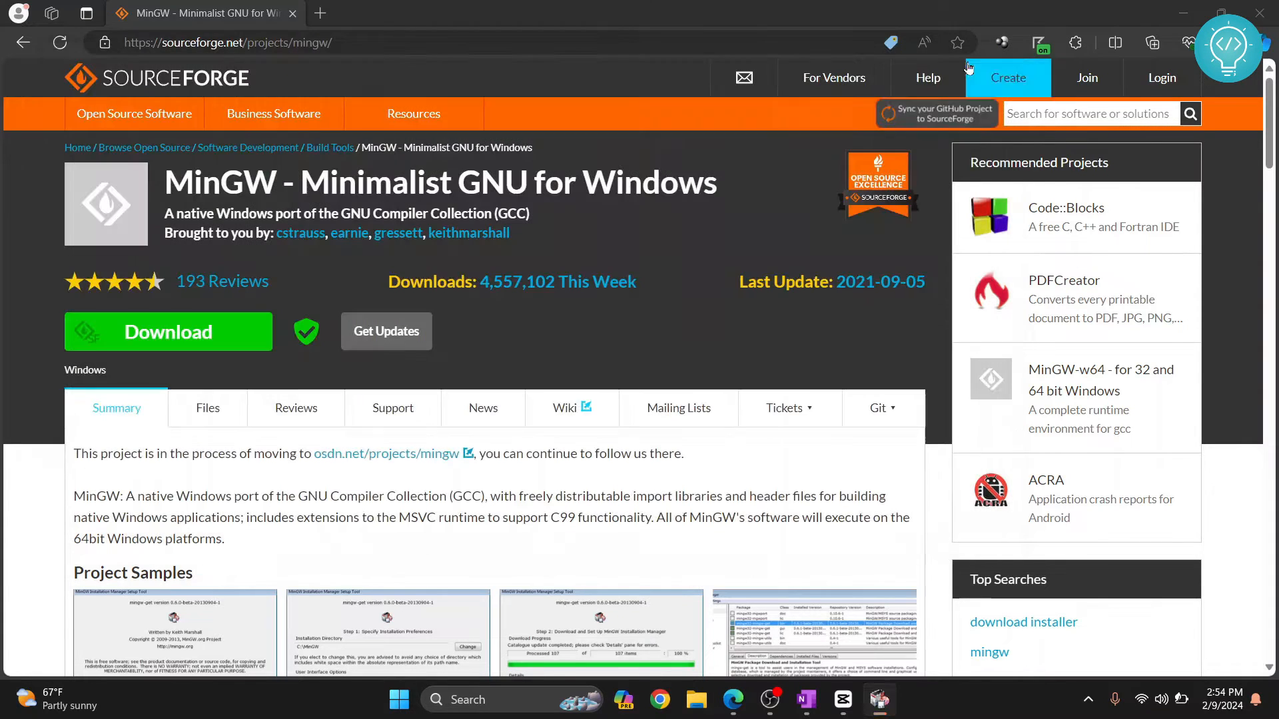
# Minimize the browser, open the C:\MinGW\bin folder in File Explorer and copy its full path
pyautogui.click(1183, 13)
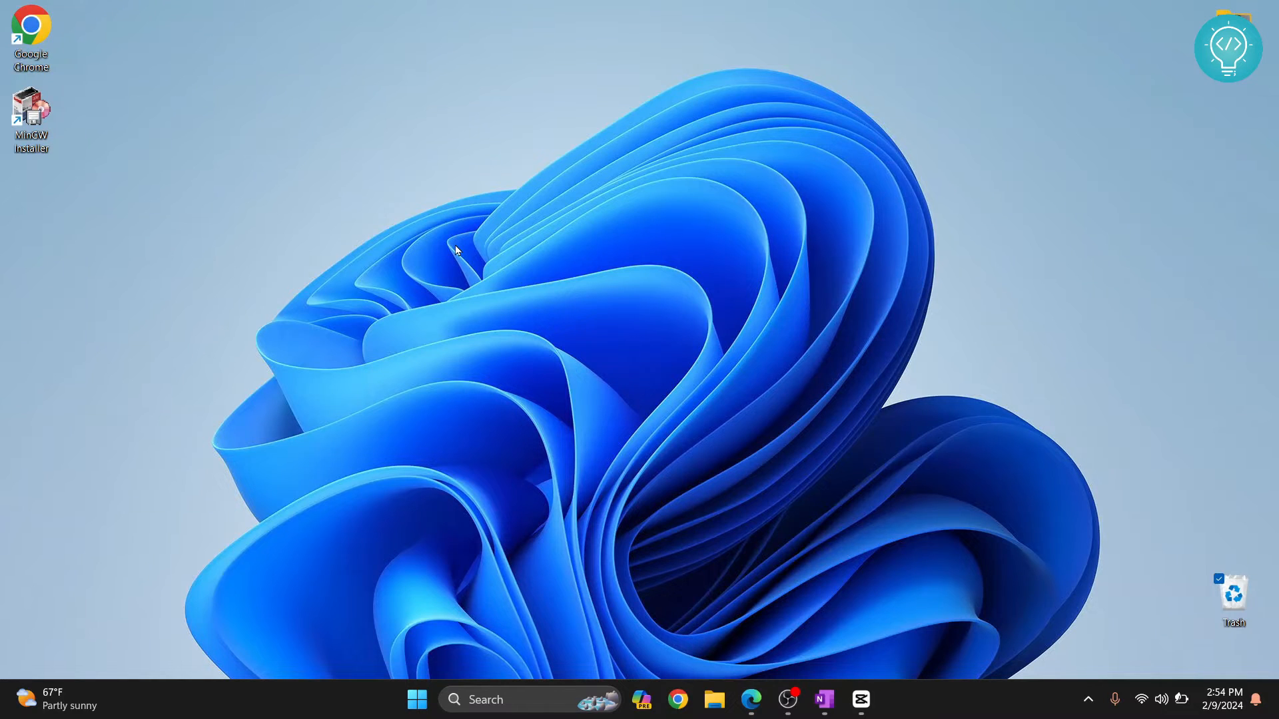
pyautogui.press('super+e')
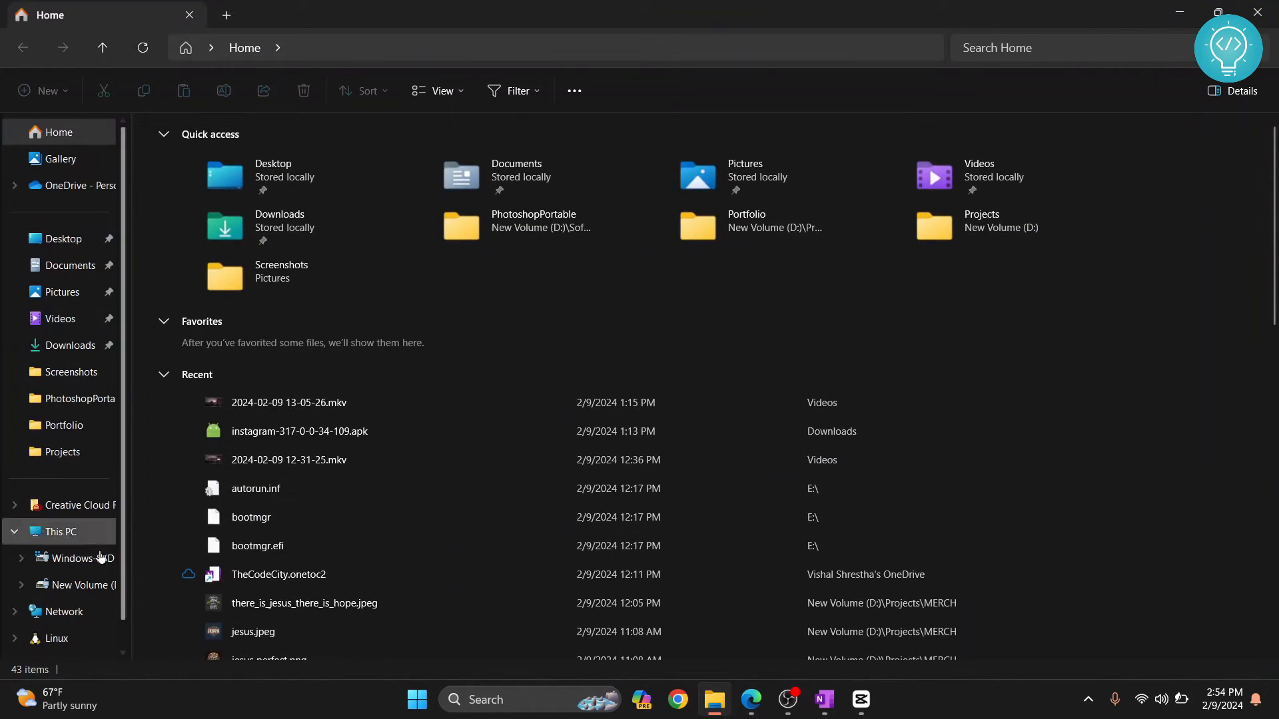
pyautogui.click(100, 558)
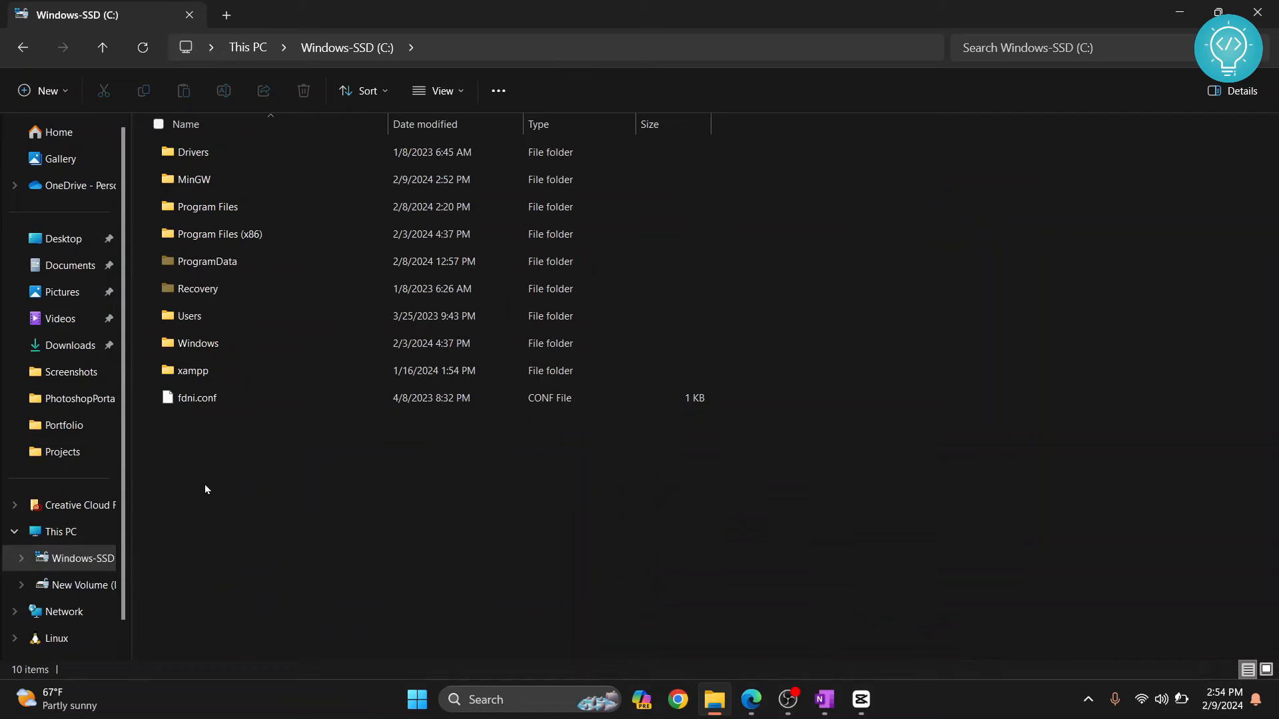
pyautogui.press('XF86MonBrightnessDown')
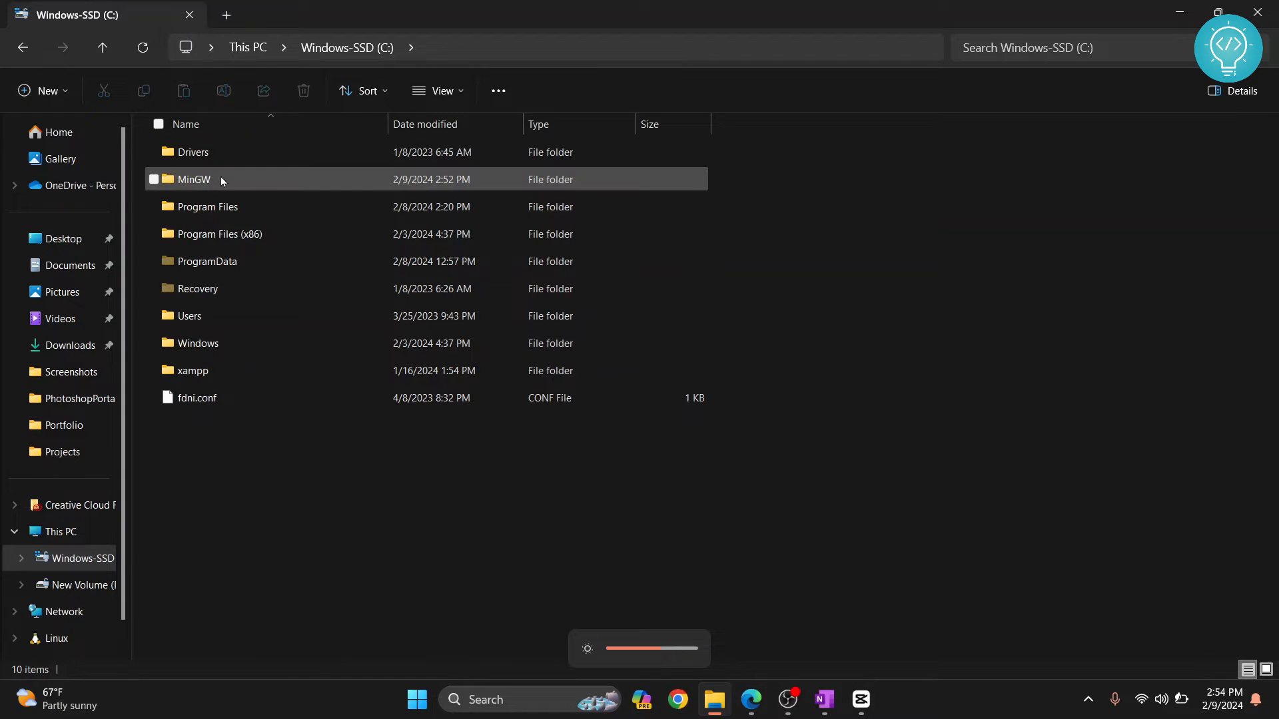
pyautogui.doubleClick(246, 181)
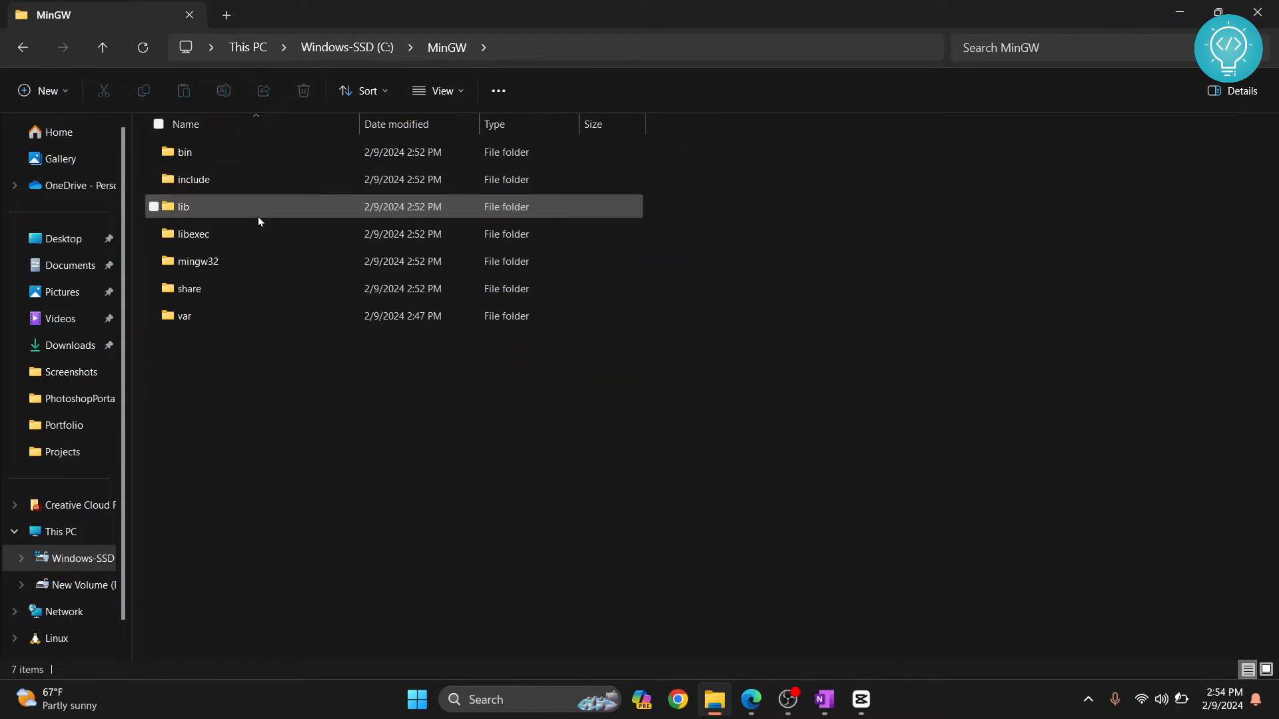
pyautogui.click(218, 151)
pyautogui.click(600, 39)
pyautogui.hotkey('ctrl', 'c')
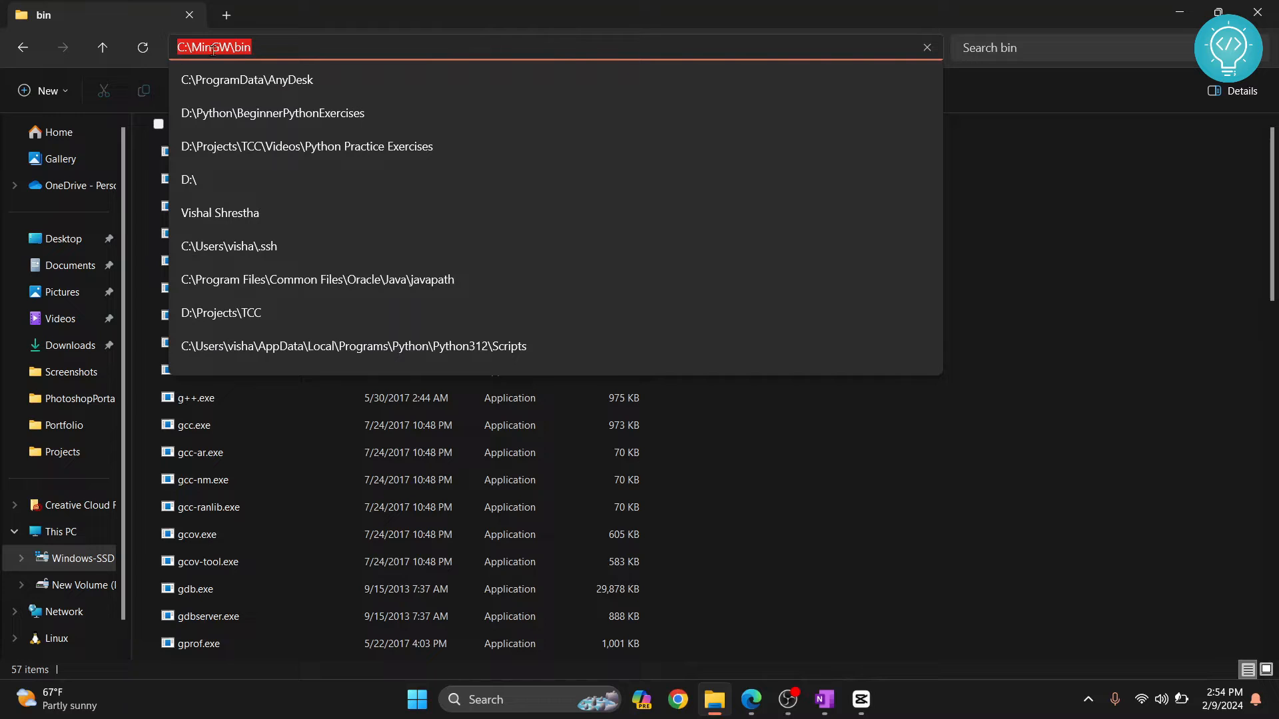
pyautogui.click(1031, 318)
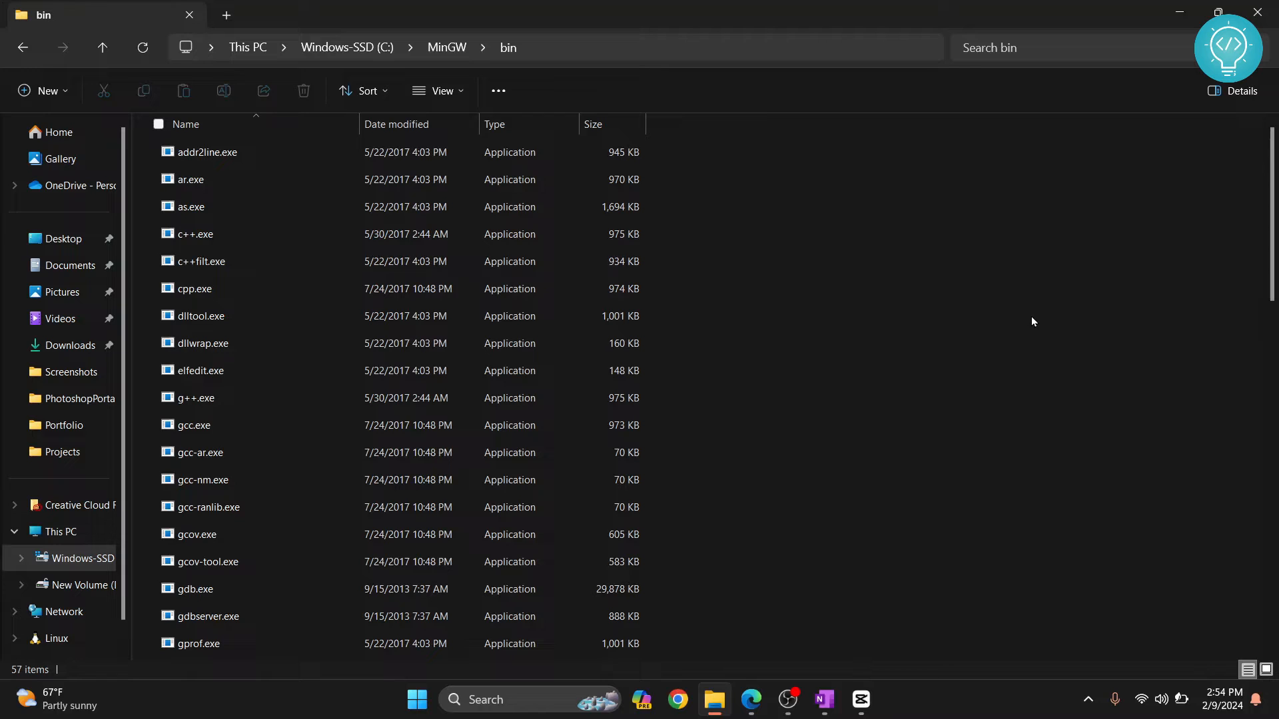
# Search Windows for "environment" and open the Environment Variables dialog from System Properties
pyautogui.press('super')
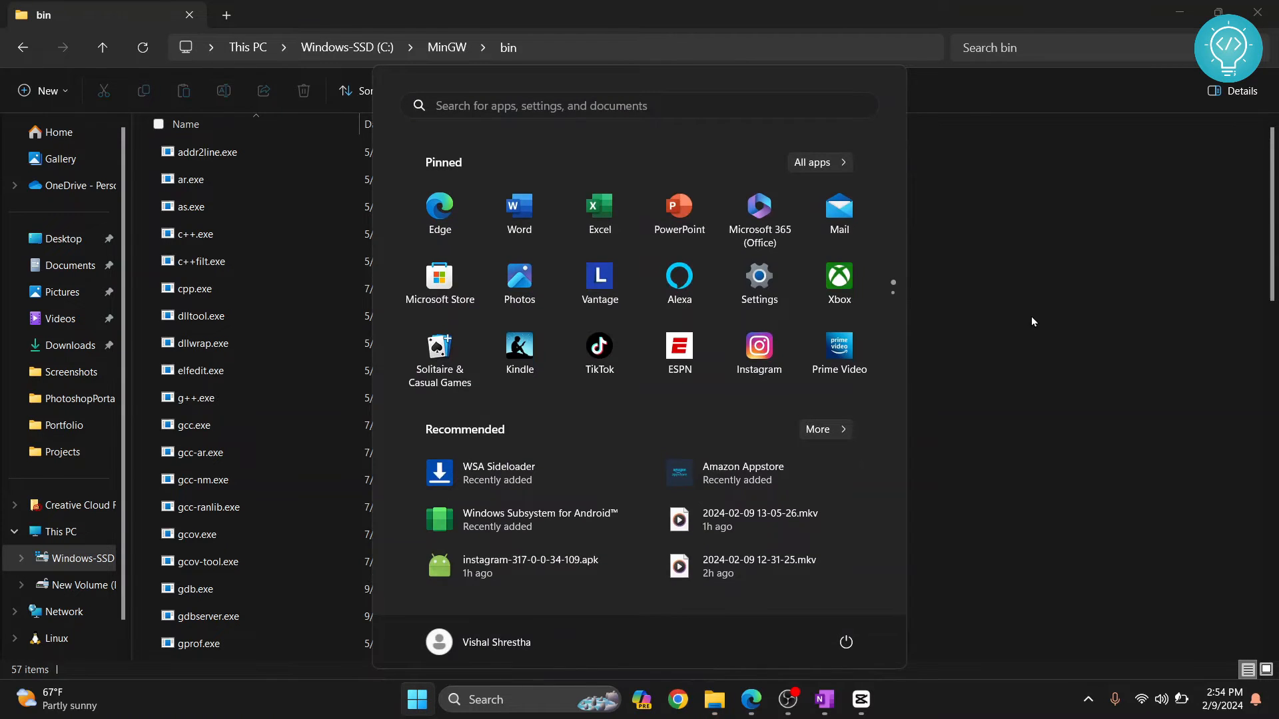
pyautogui.write('envi')
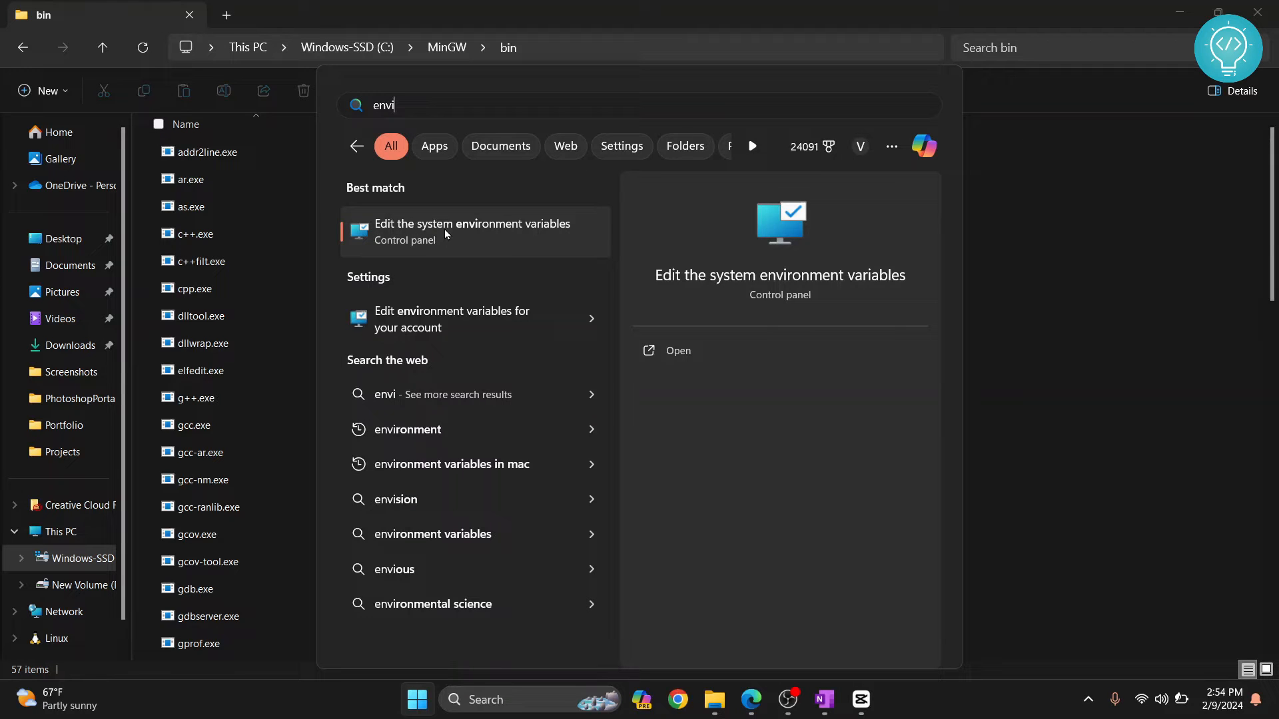
pyautogui.write('ronment')
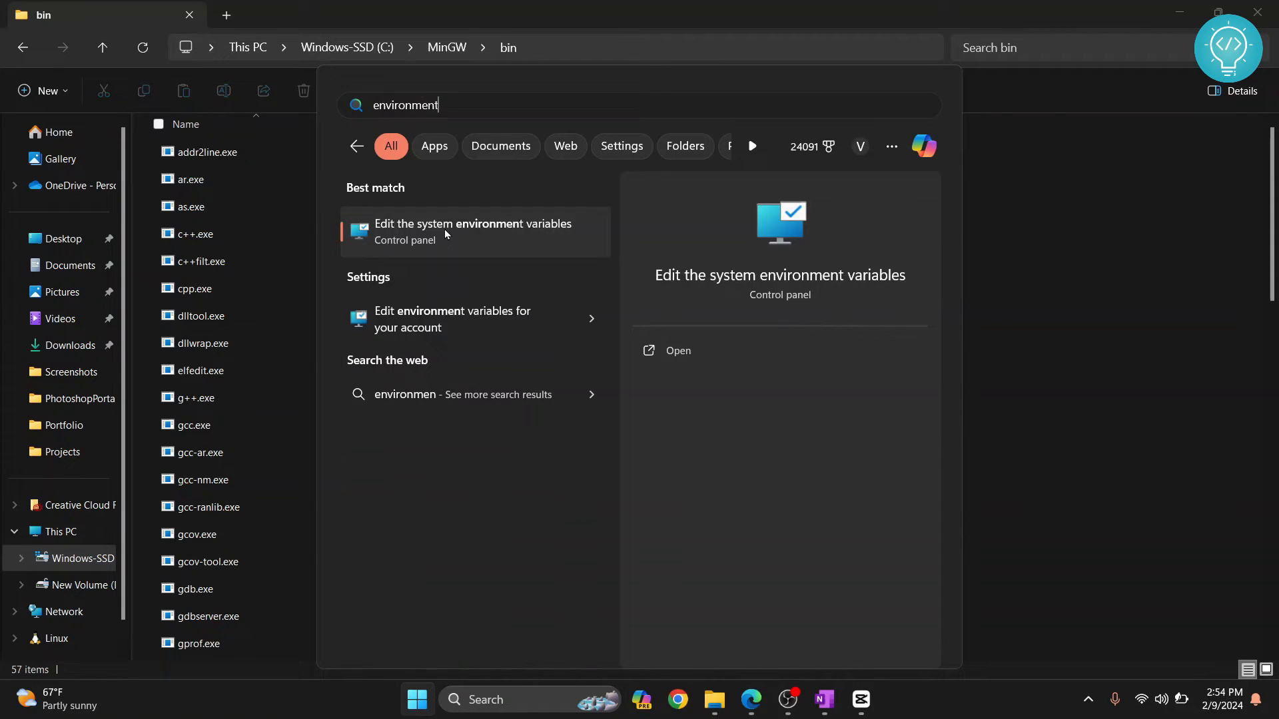
pyautogui.click(446, 232)
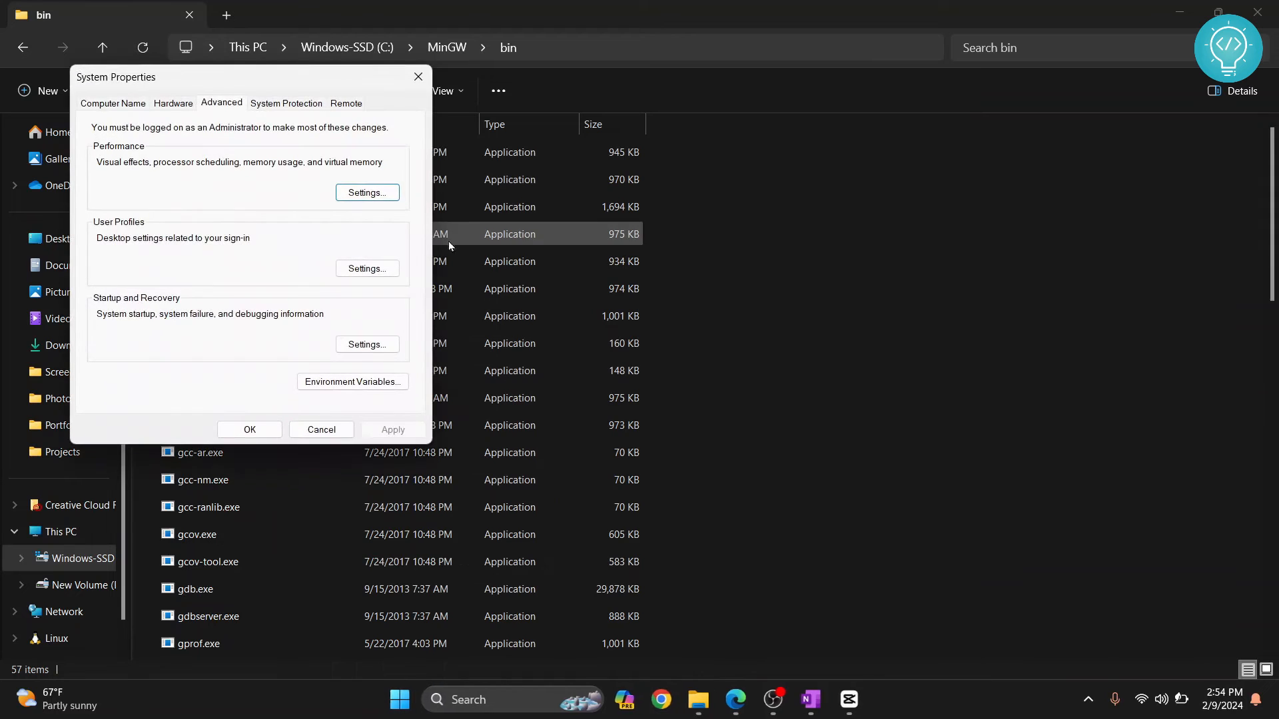
pyautogui.click(351, 381)
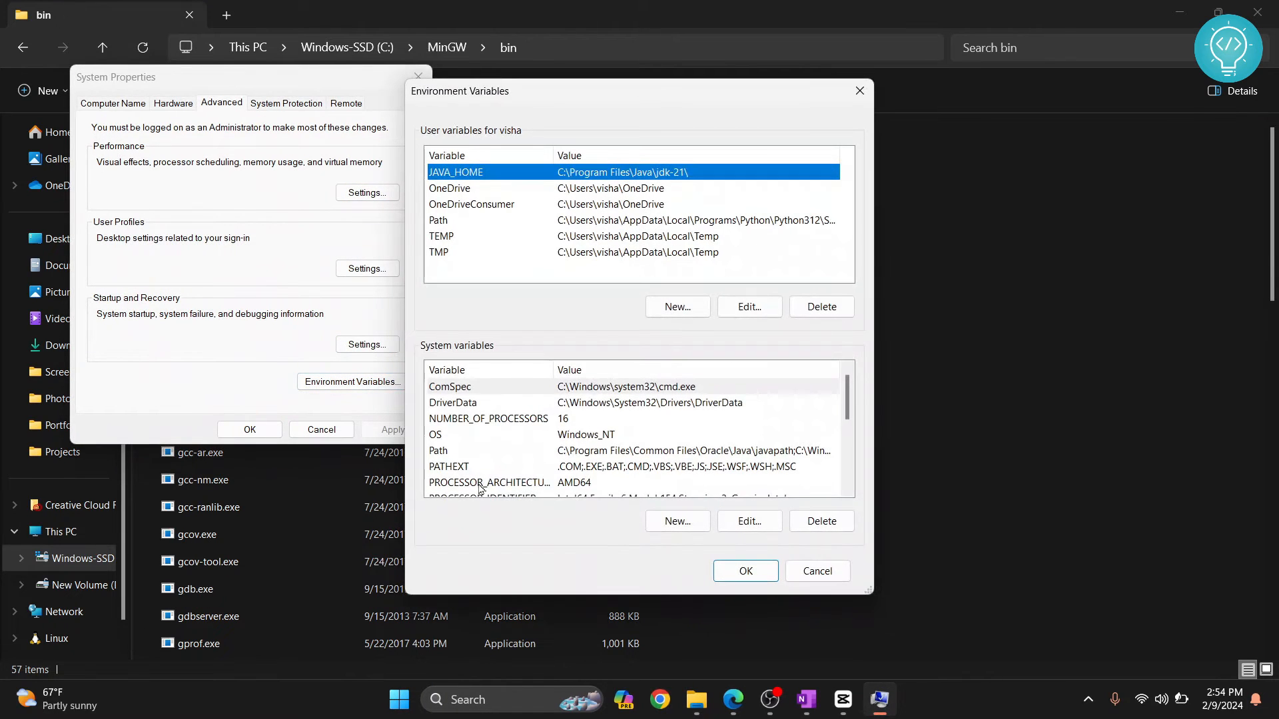
# Add the copied path C:\MinGW\bin as a new entry in the system Path variable and save the changes
pyautogui.click(496, 451)
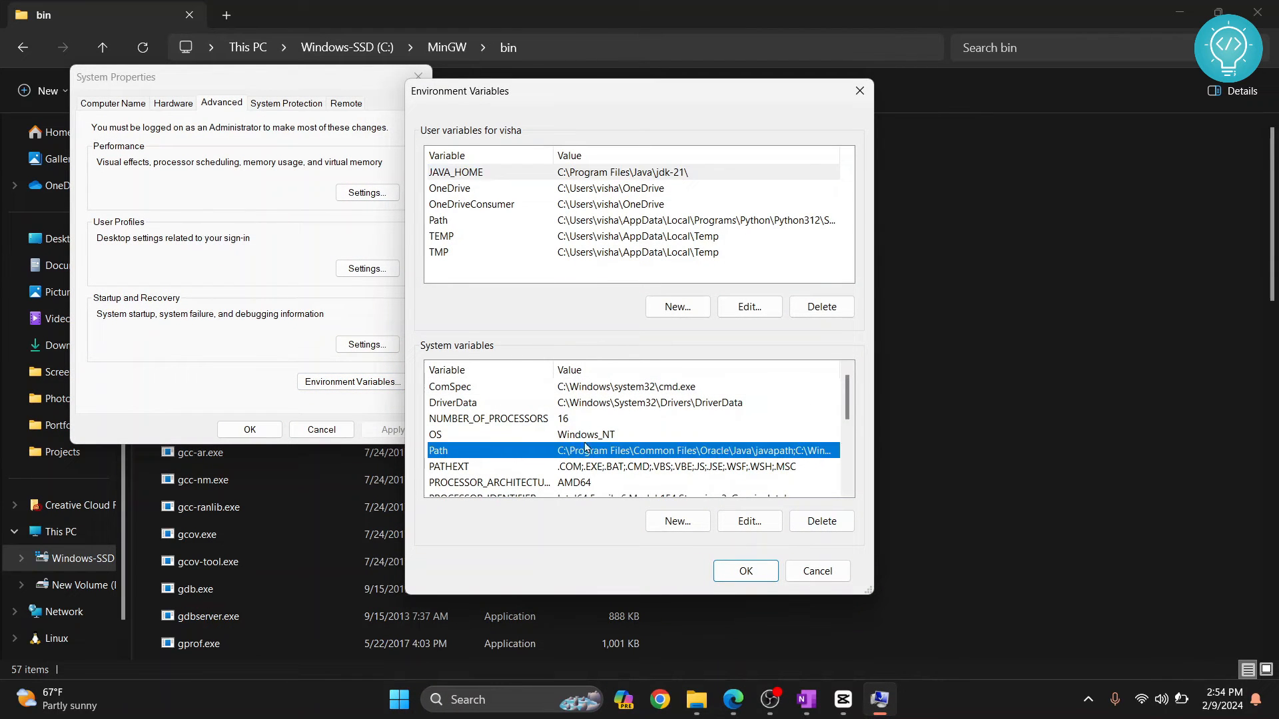
pyautogui.click(728, 526)
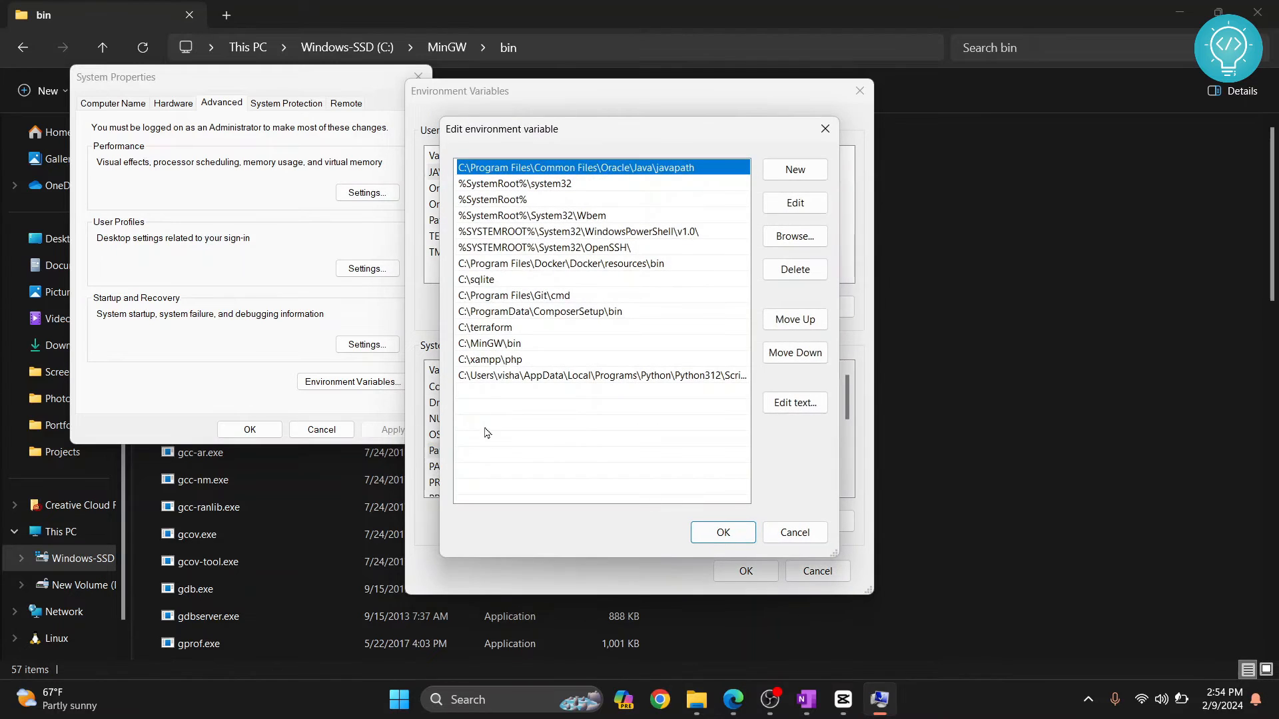
pyautogui.doubleClick(493, 392)
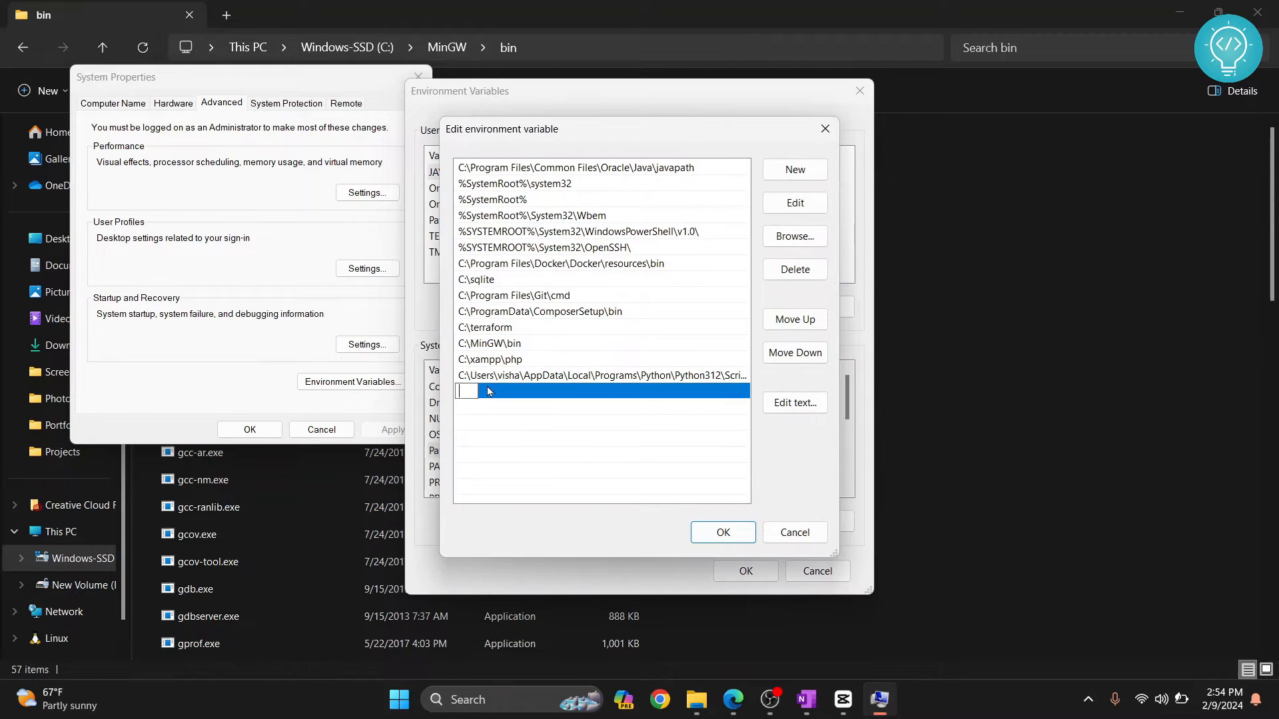
pyautogui.hotkey('ctrl', 'v')
pyautogui.click(712, 538)
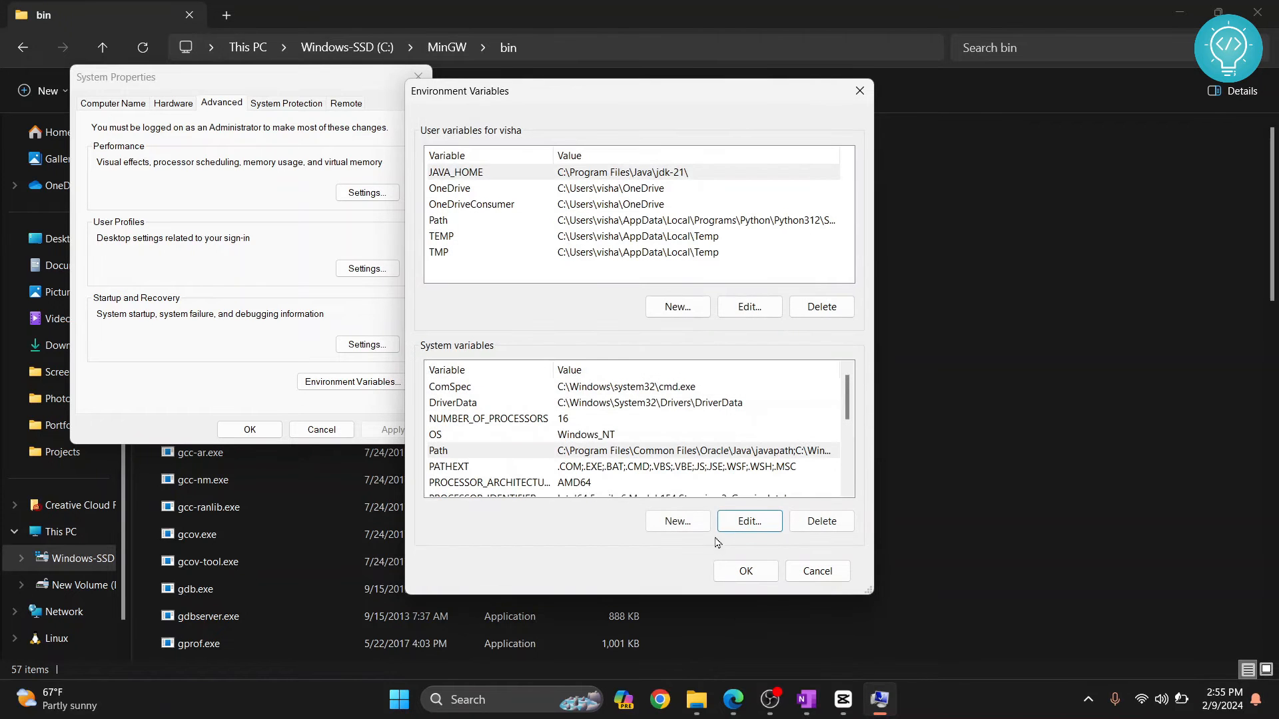
pyautogui.click(741, 571)
pyautogui.click(250, 430)
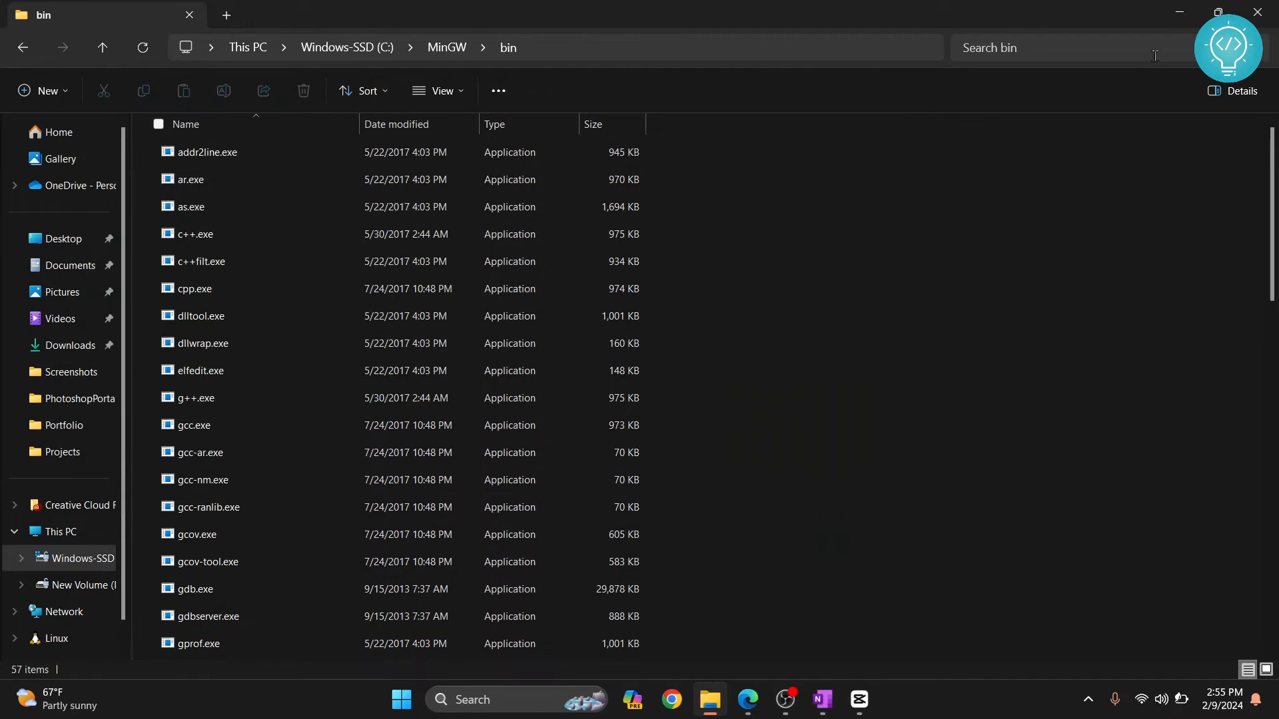
# Close File Explorer, search Windows for "cmd" and open Command Prompt
pyautogui.click(1258, 13)
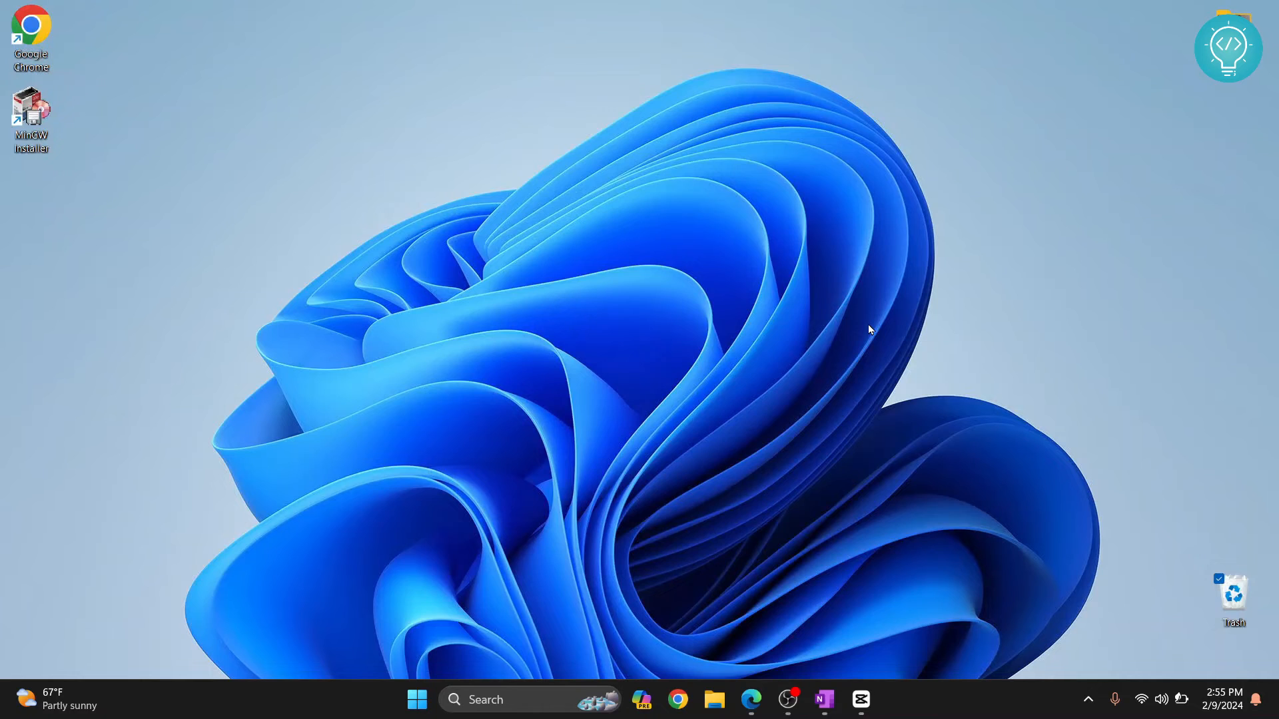
pyautogui.press('super')
pyautogui.write('cmd')
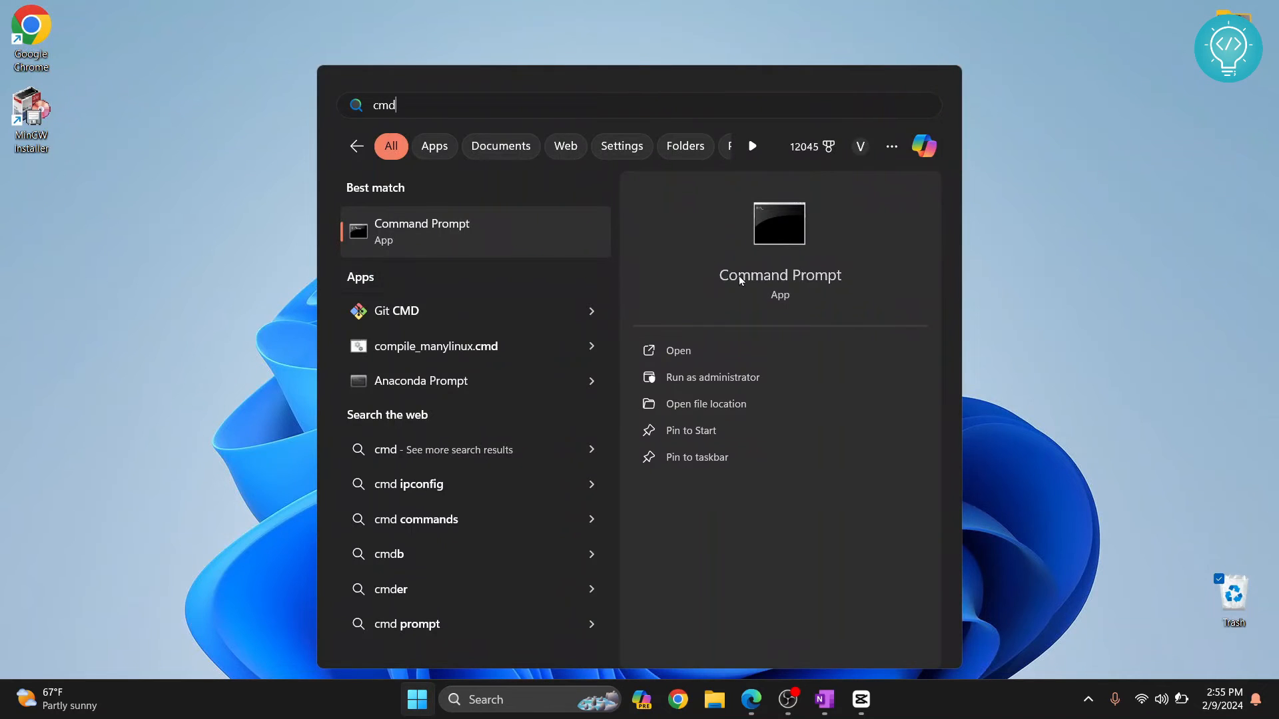
pyautogui.click(458, 244)
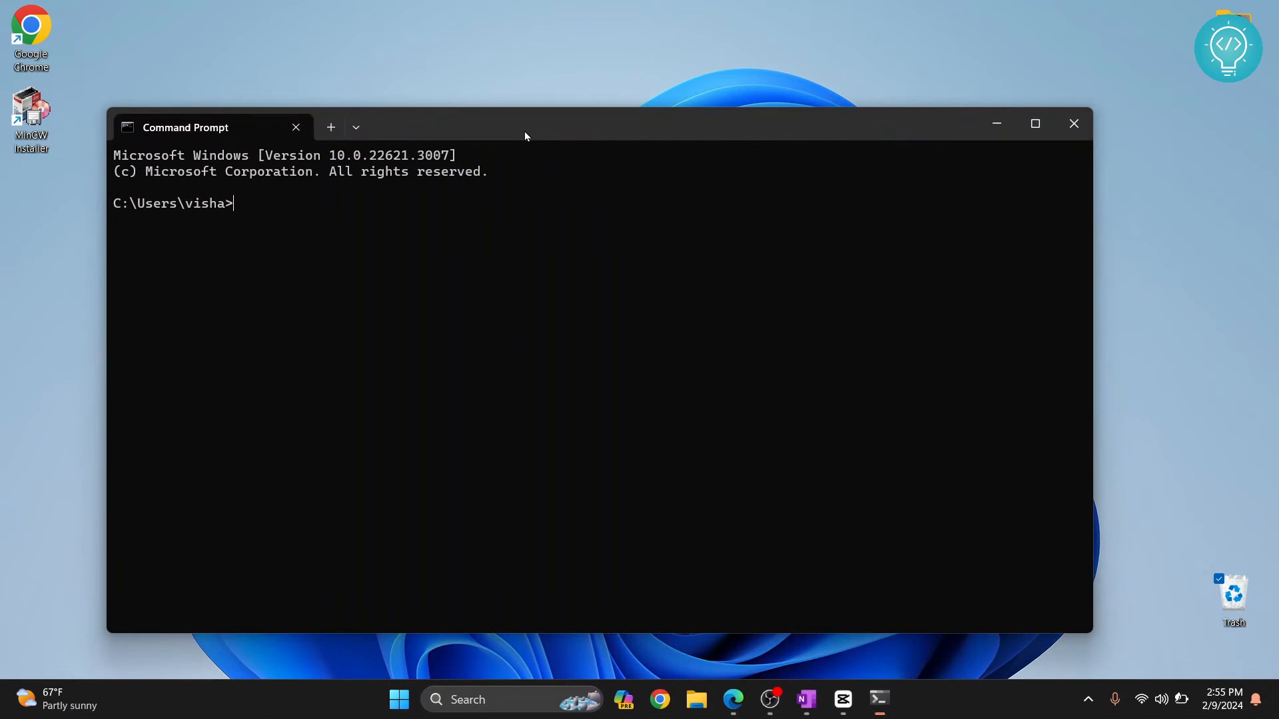
# Check the installed G++ compiler with the command g++ --version and exit Command Prompt
pyautogui.moveTo(550, 124); pyautogui.dragTo(609, 112)
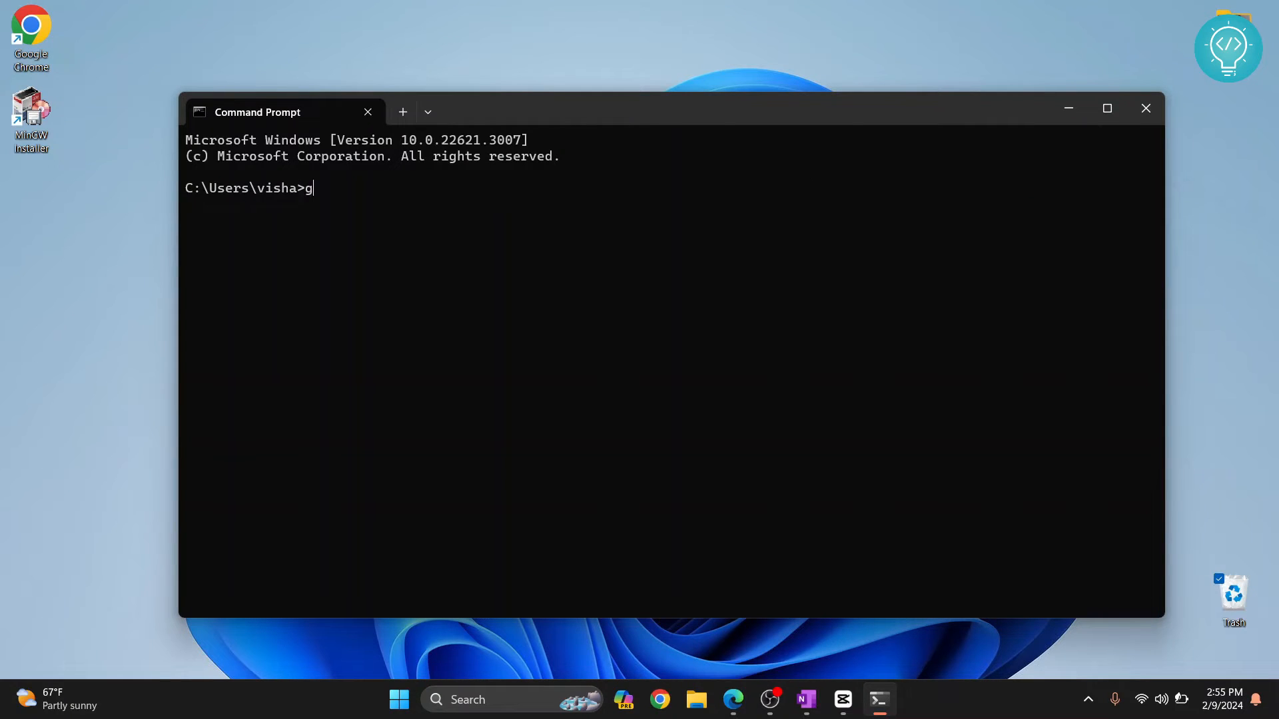
pyautogui.write('g++ --version')
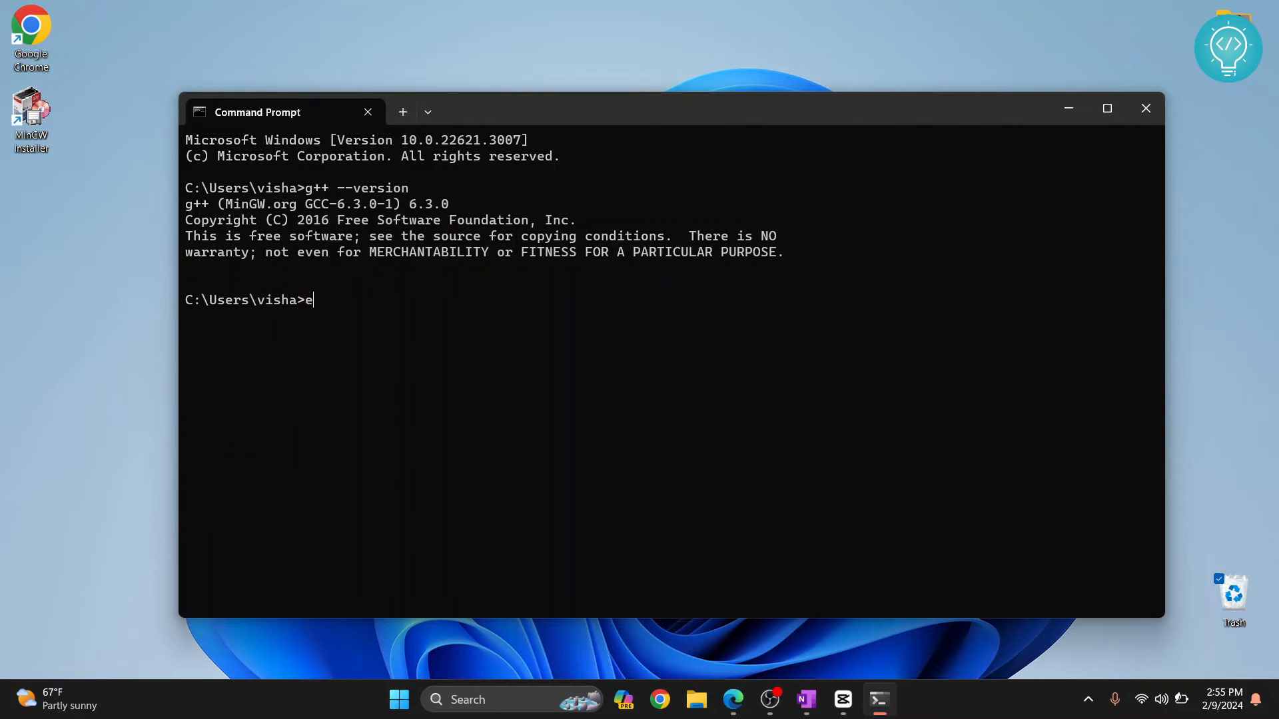
pyautogui.press('Return')
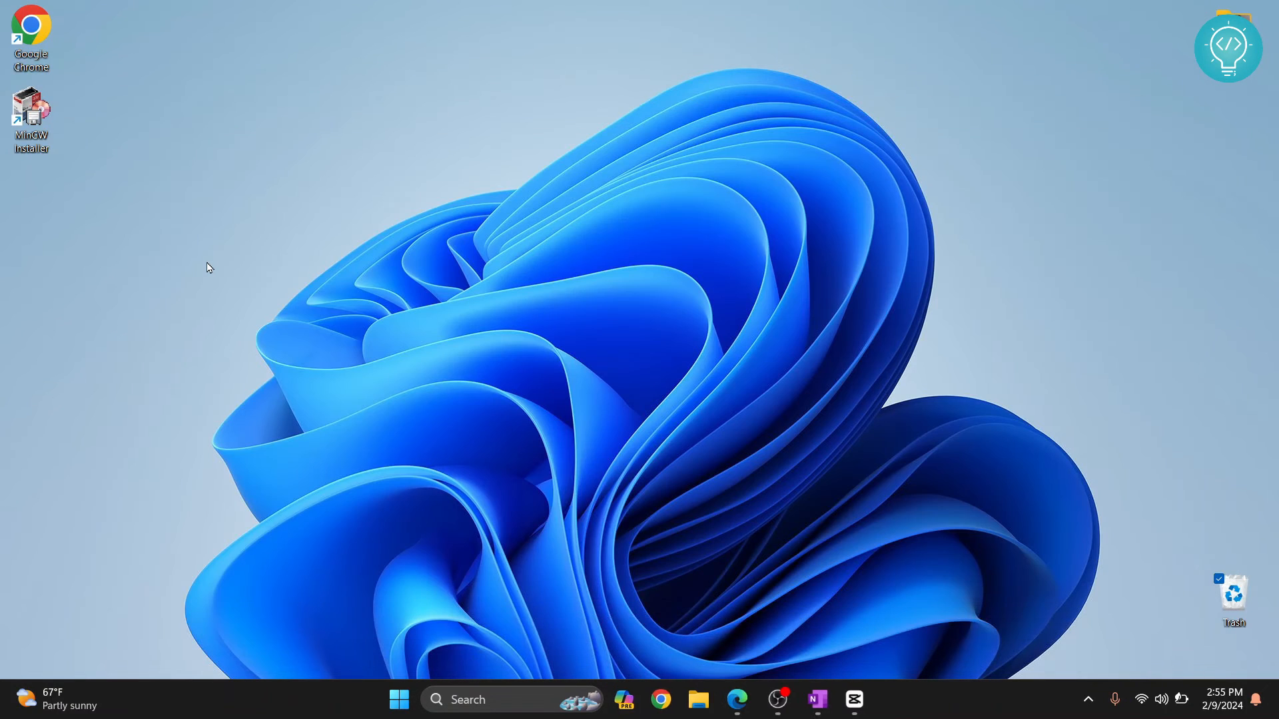
# Create a folder named TestC on the desktop and open it
pyautogui.rightClick(208, 264)
pyautogui.moveTo(341, 366)
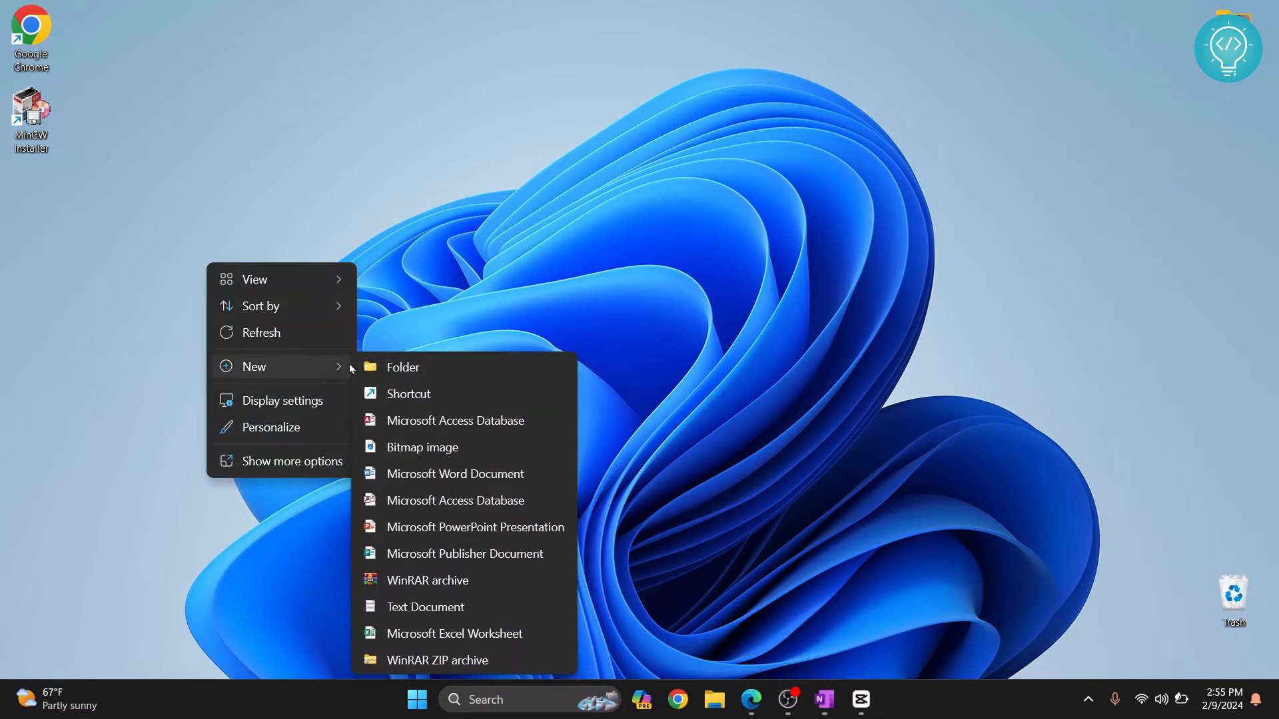
pyautogui.click(421, 365)
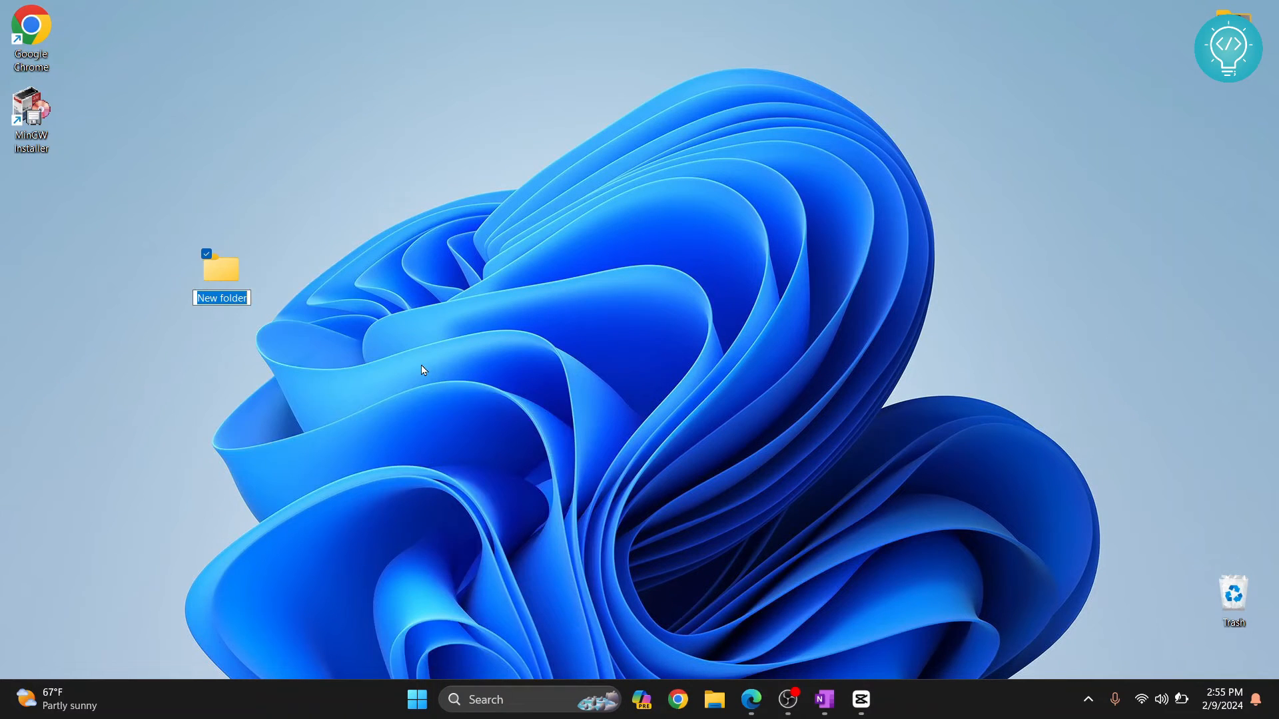
pyautogui.write('TestC')
pyautogui.press('Return')
pyautogui.press('Return')
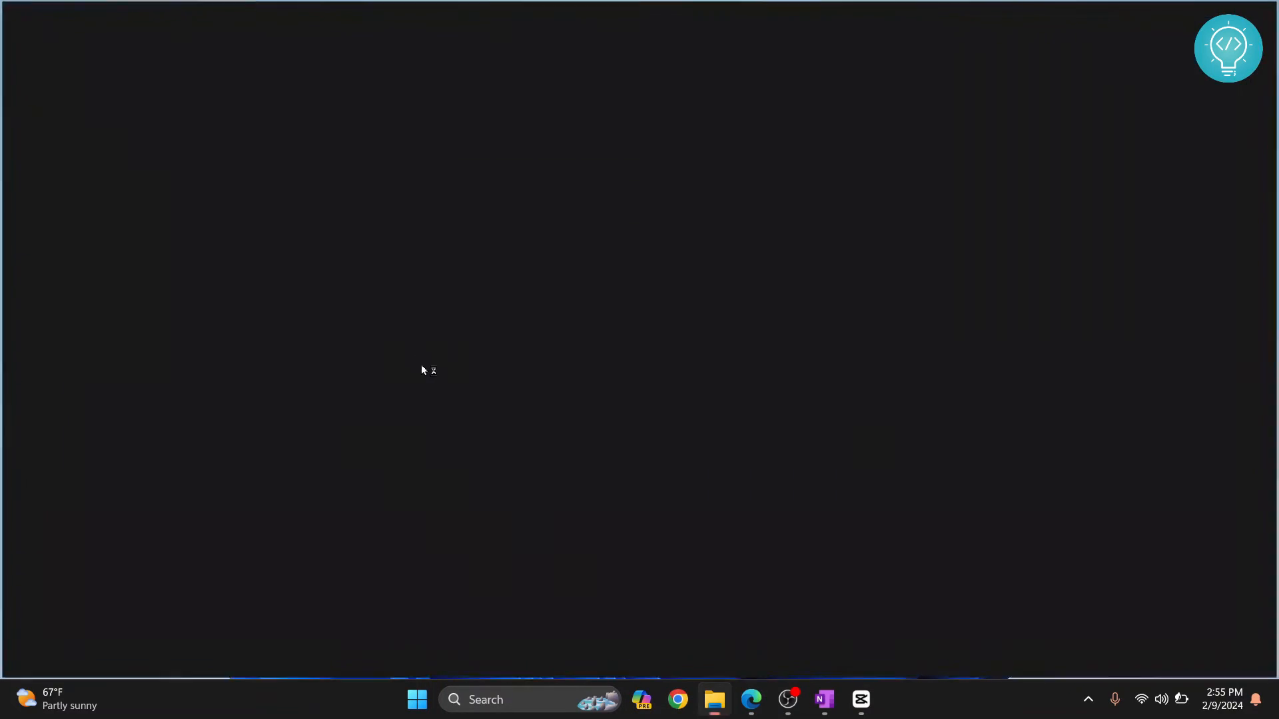
# Create a text document in the TestC folder and rename it main.c, accepting the extension change
pyautogui.rightClick(309, 257)
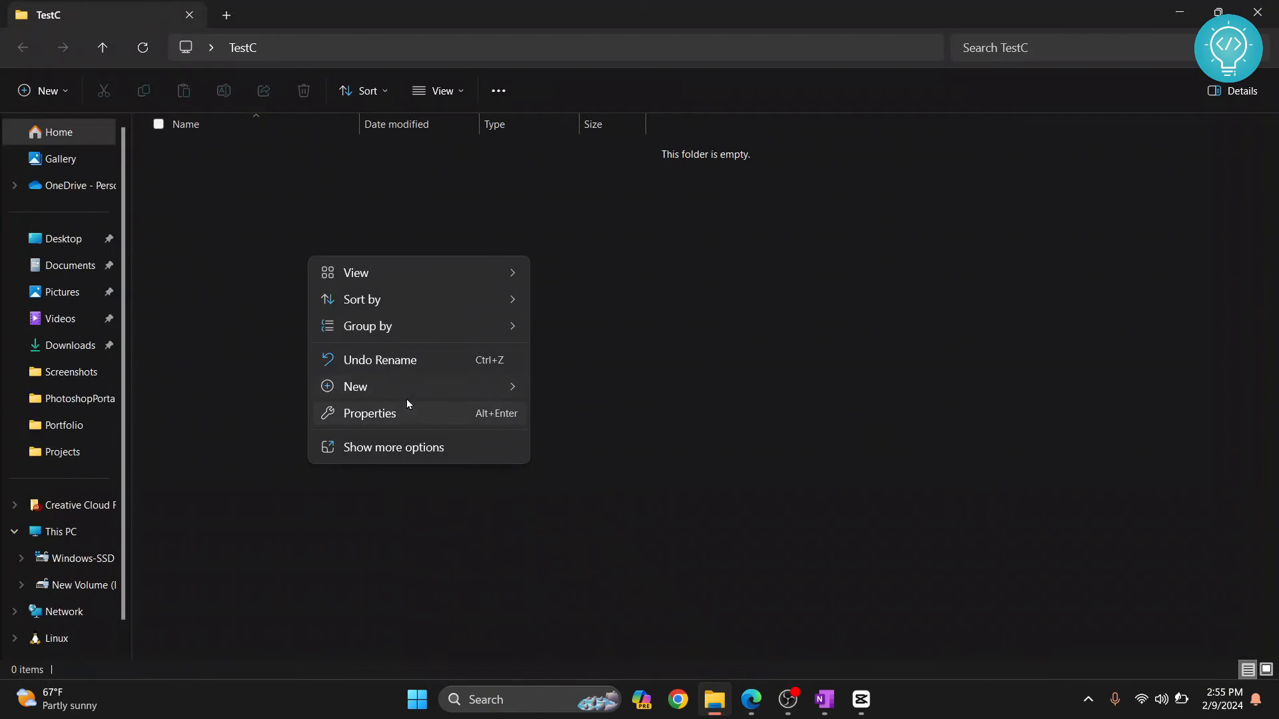
pyautogui.moveTo(454, 390)
pyautogui.click(646, 304)
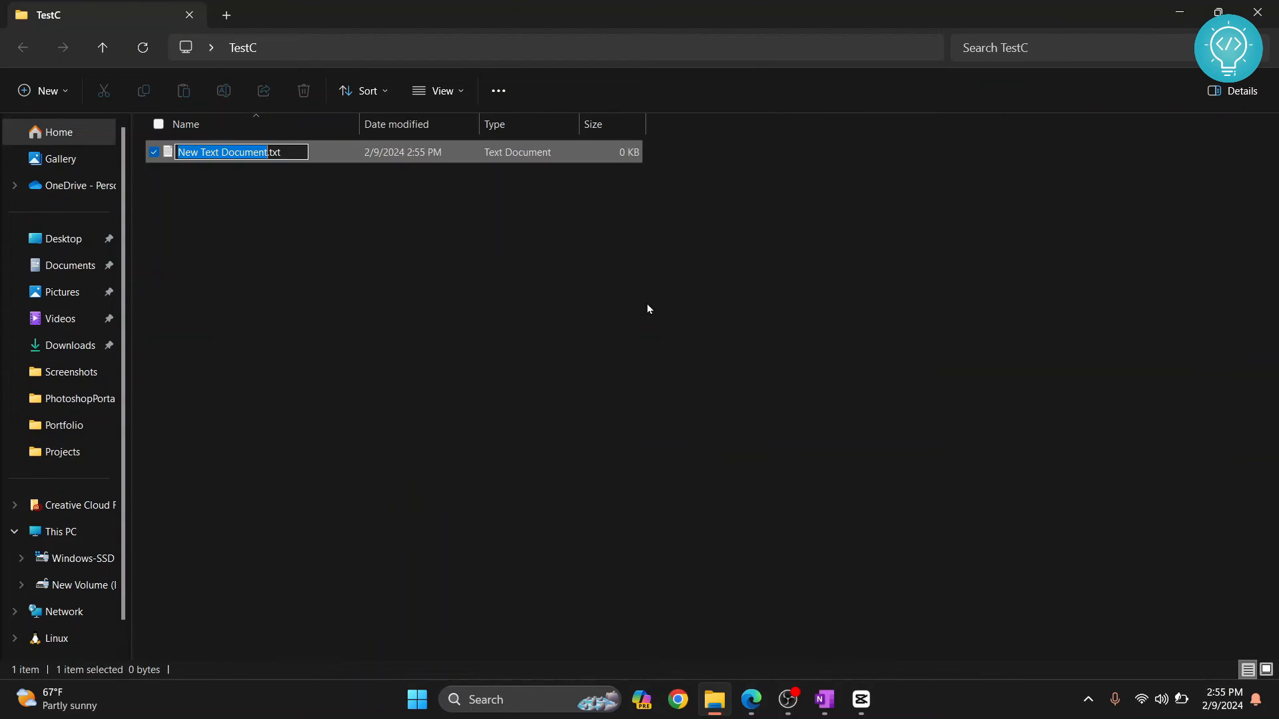
pyautogui.hotkey('ctrl', 'a')
pyautogui.write('main.c')
pyautogui.press('Return')
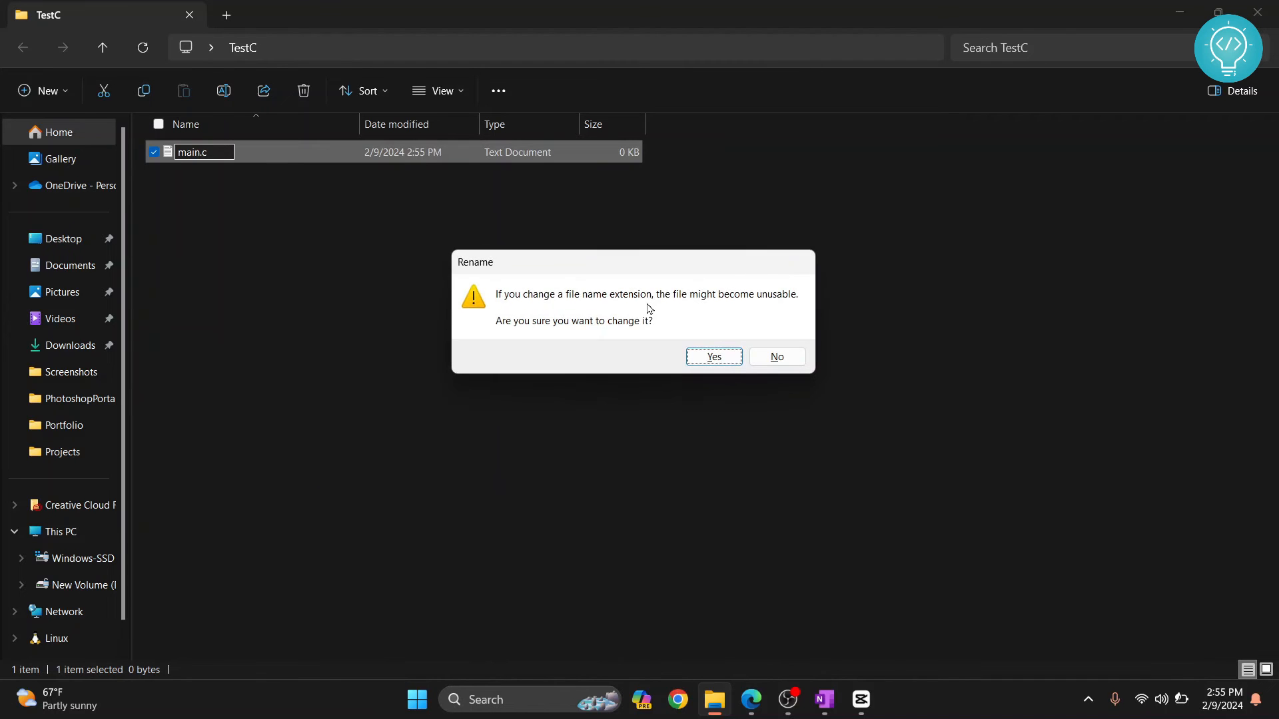
pyautogui.click(712, 355)
# Open main.c in Notepad, enter a C program with stdio.h that prints "Hello, World!\n" and returns 0, and close the saved file
pyautogui.rightClick(229, 155)
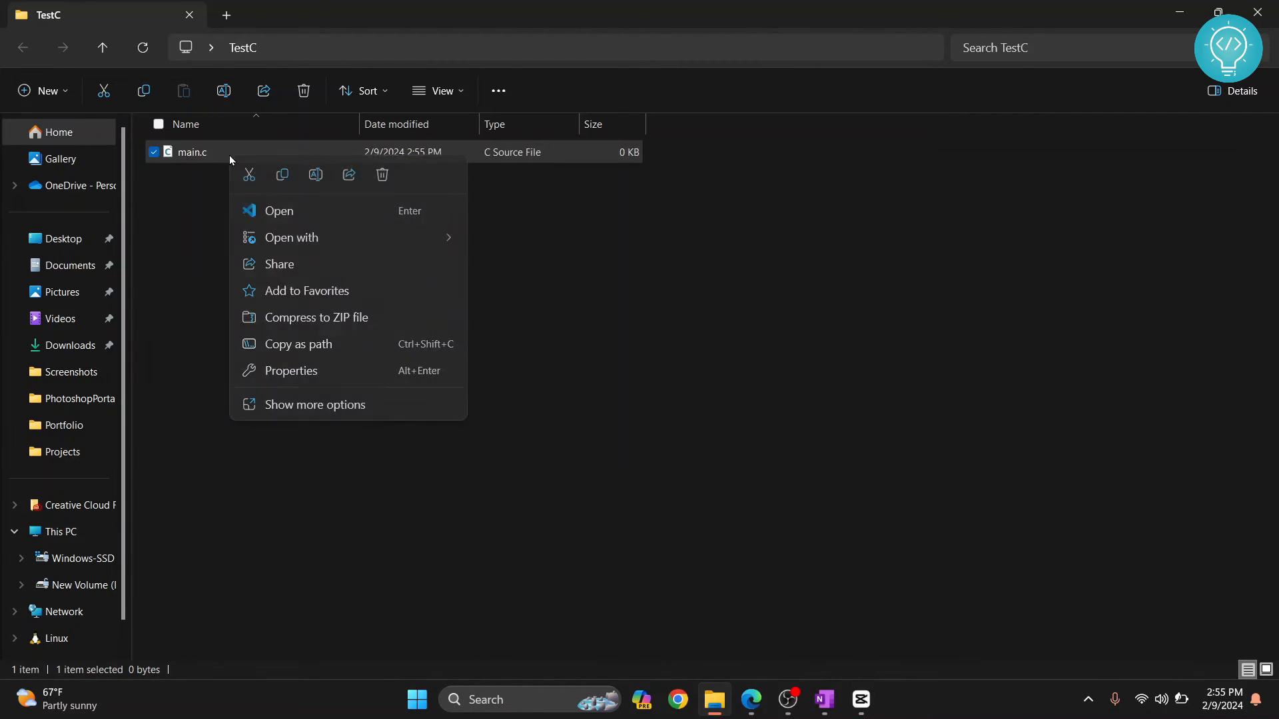
pyautogui.moveTo(337, 238)
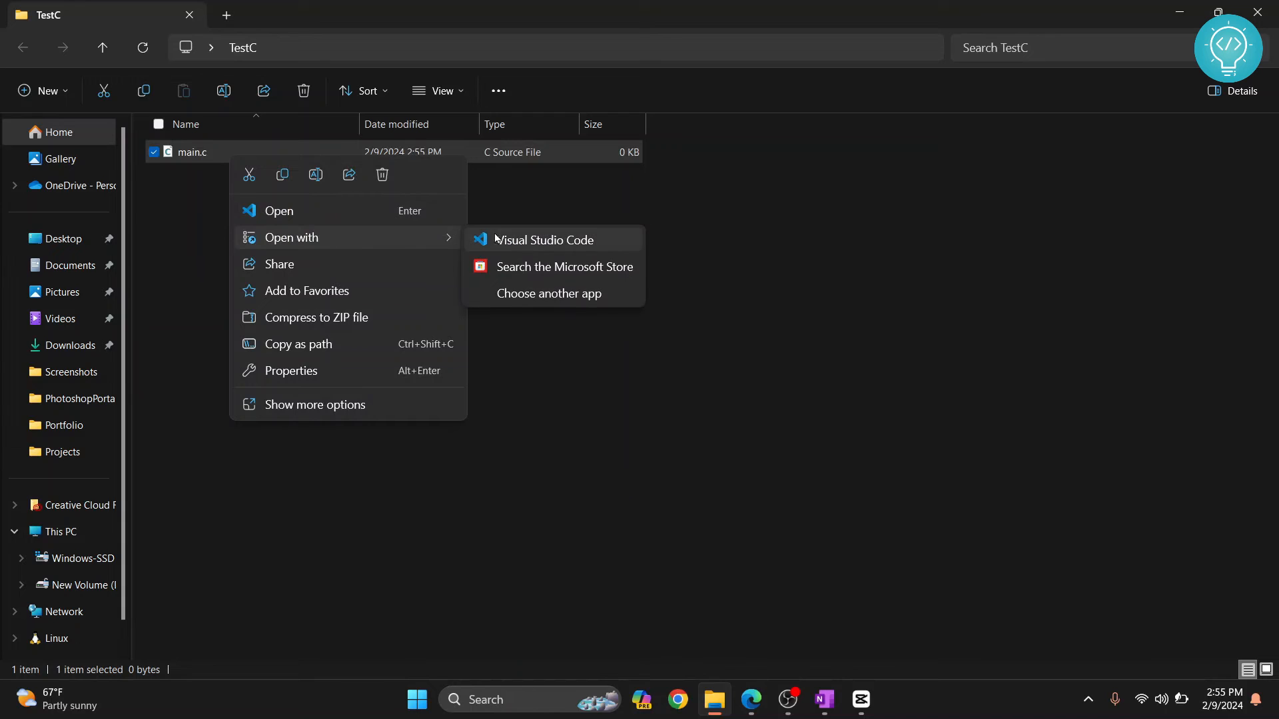
pyautogui.click(546, 294)
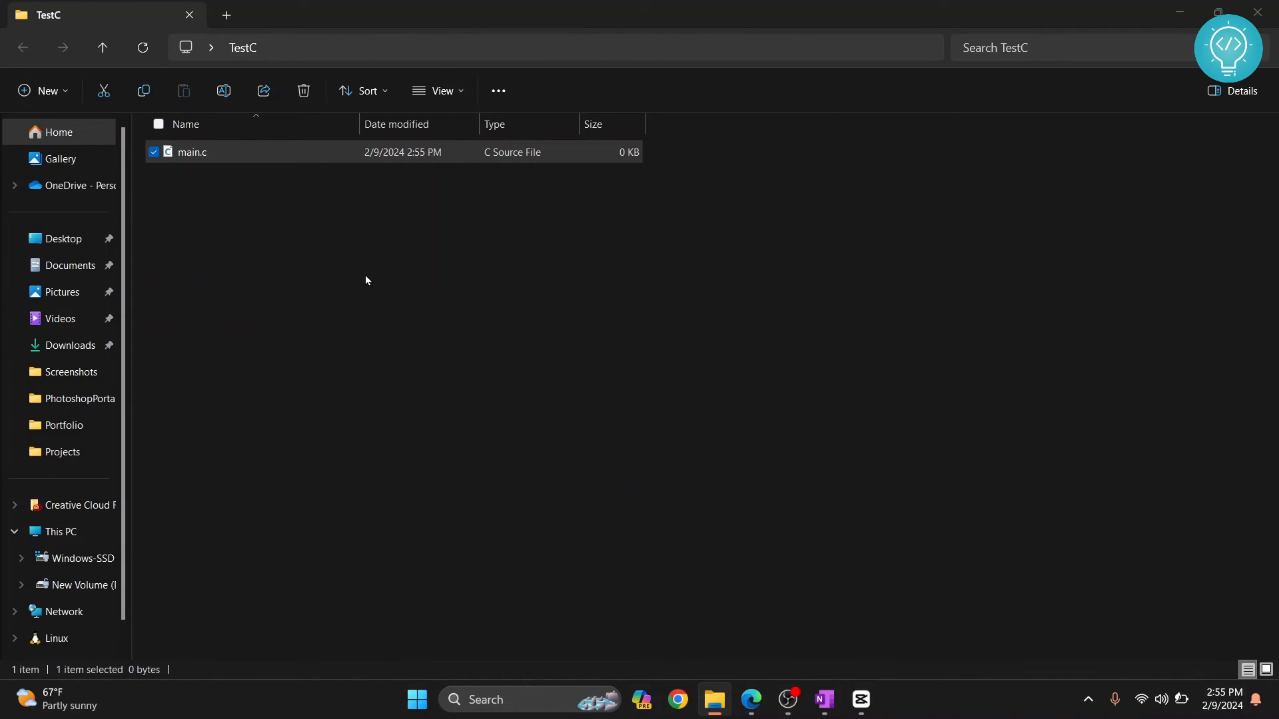
pyautogui.click(585, 333)
pyautogui.press('Return')
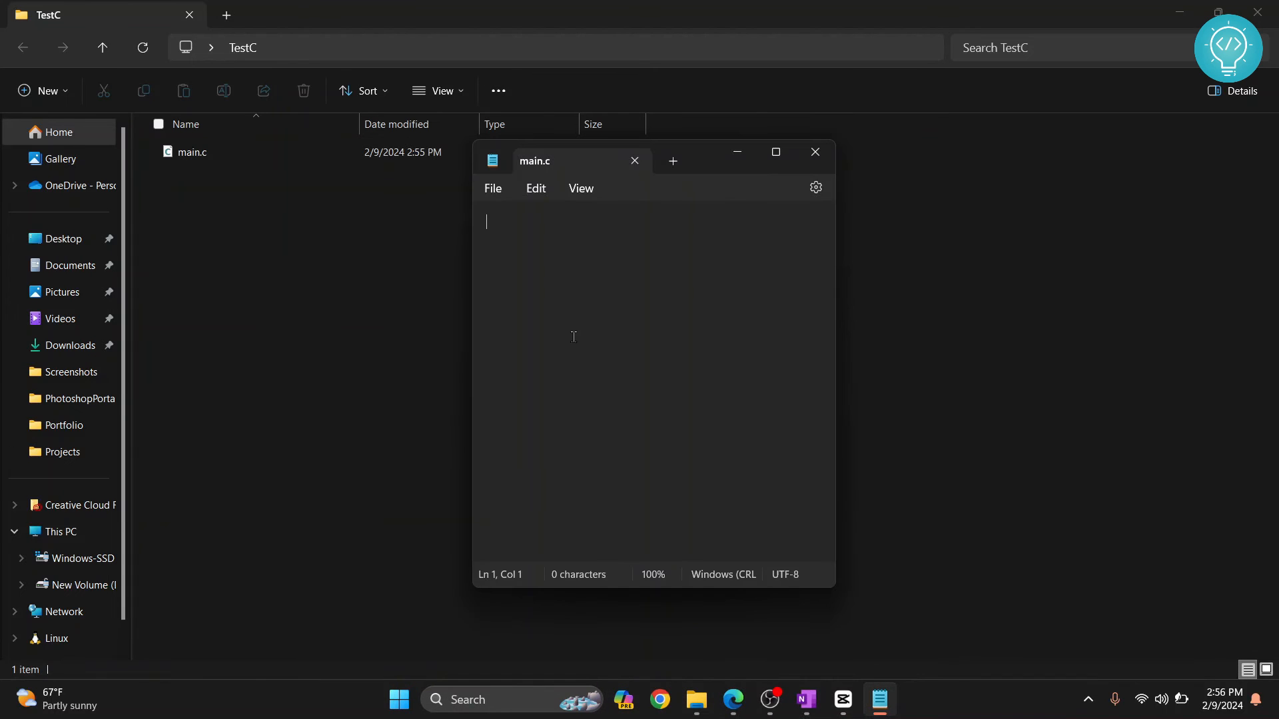
pyautogui.write('#include <stdio.h>  int main() {     printf("Hello, World!\\n");     return 0; }')
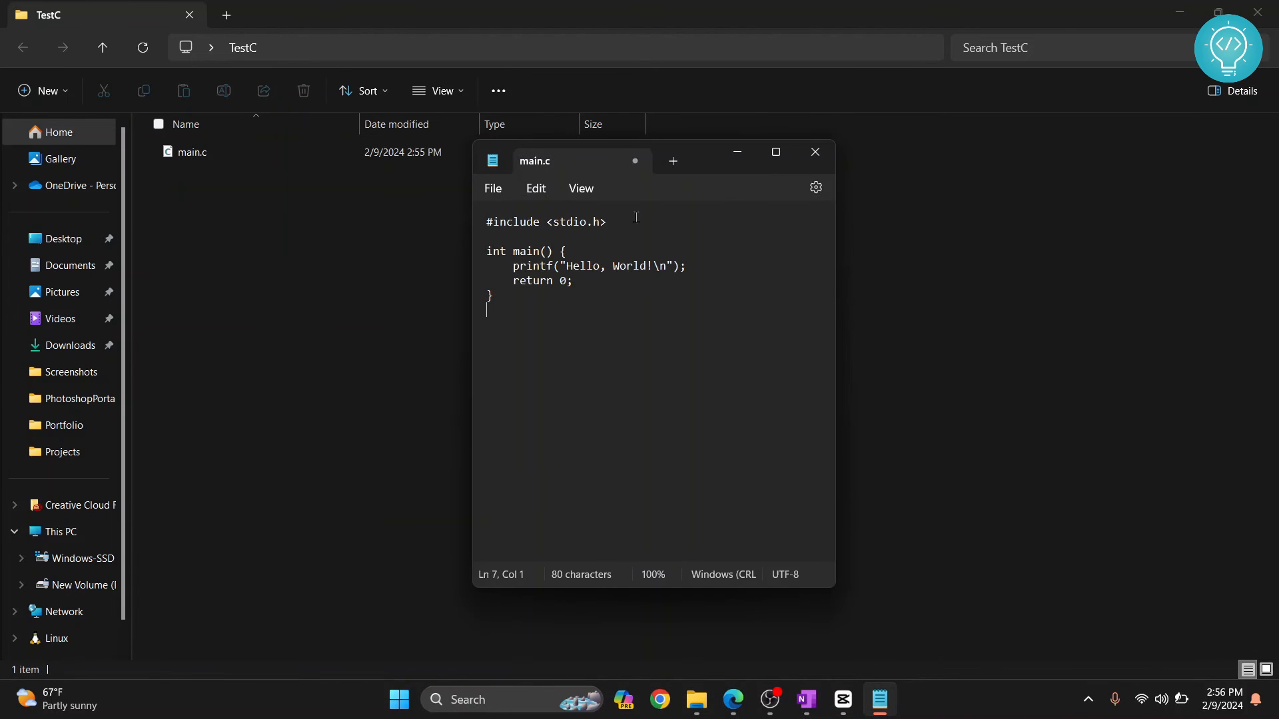
pyautogui.click(824, 156)
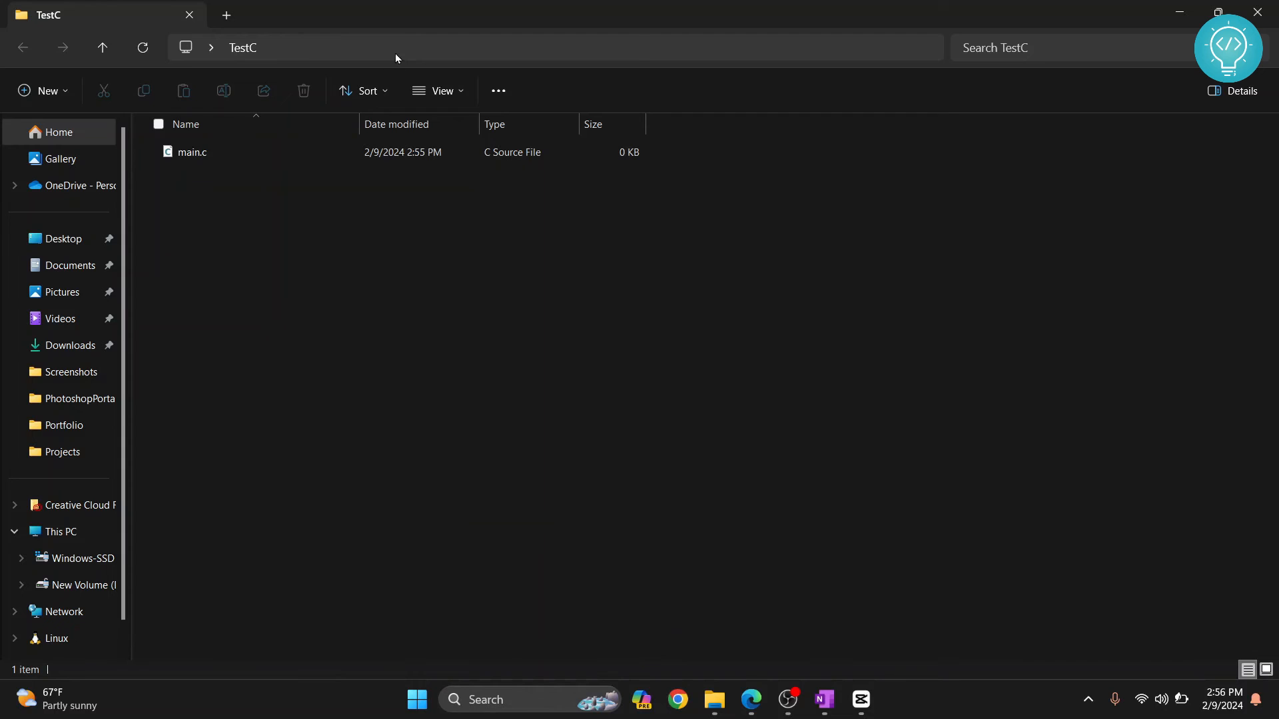
# Open Command Prompt directly in the TestC folder with cmd and check the prompt's folder path
pyautogui.click(395, 54)
pyautogui.write('cmd')
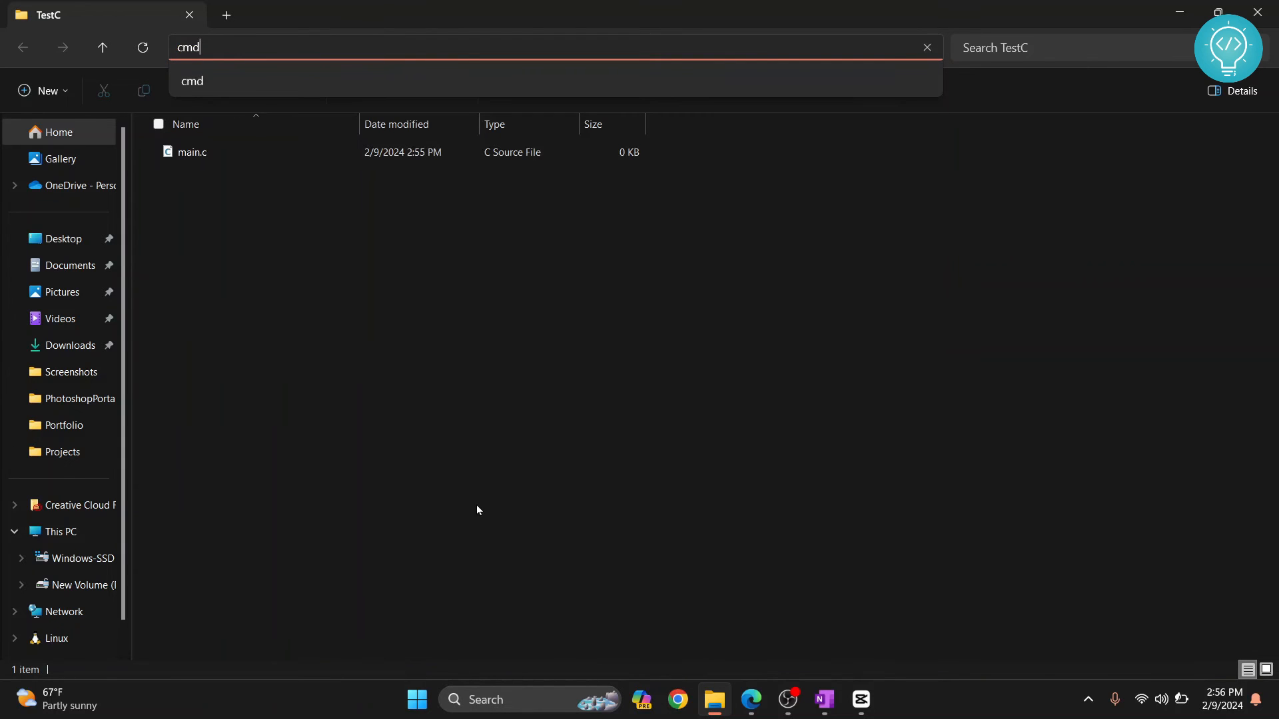
pyautogui.press('Return')
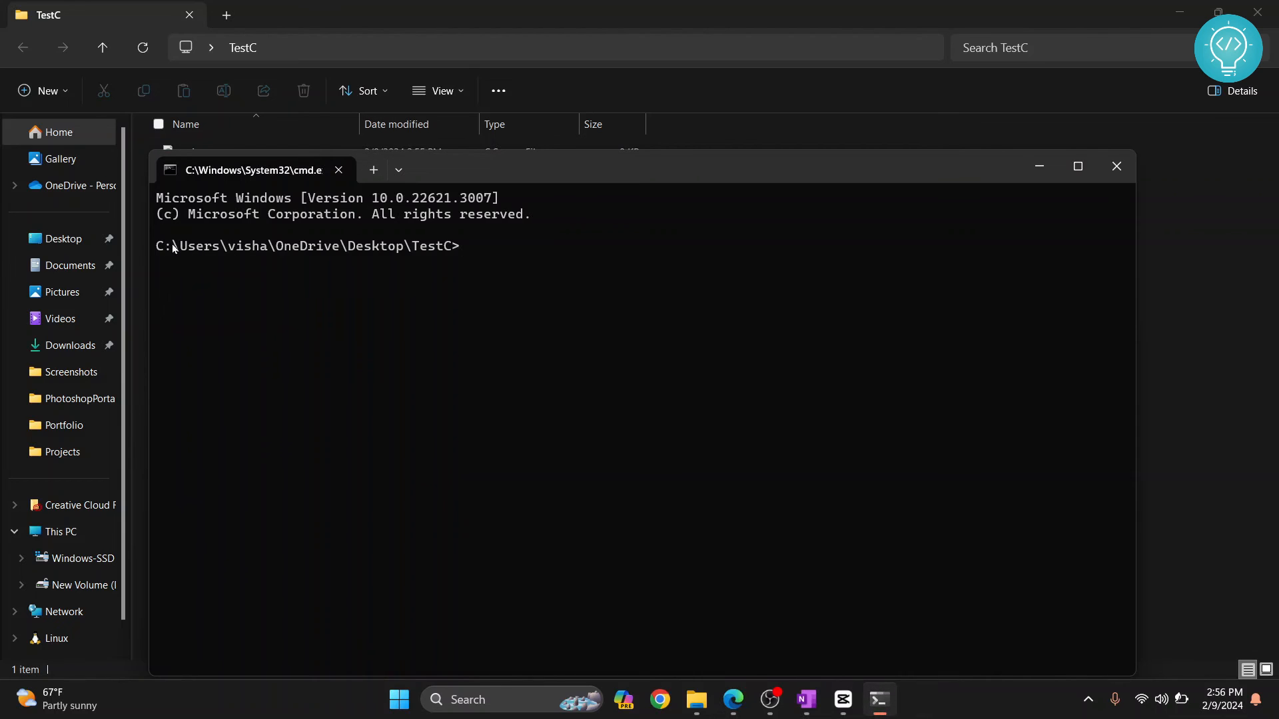
pyautogui.moveTo(157, 245); pyautogui.dragTo(466, 249)
pyautogui.click(492, 256)
# Compile the C source file with the command gcc main.c
pyautogui.moveTo(529, 174); pyautogui.dragTo(511, 199)
pyautogui.write('g')
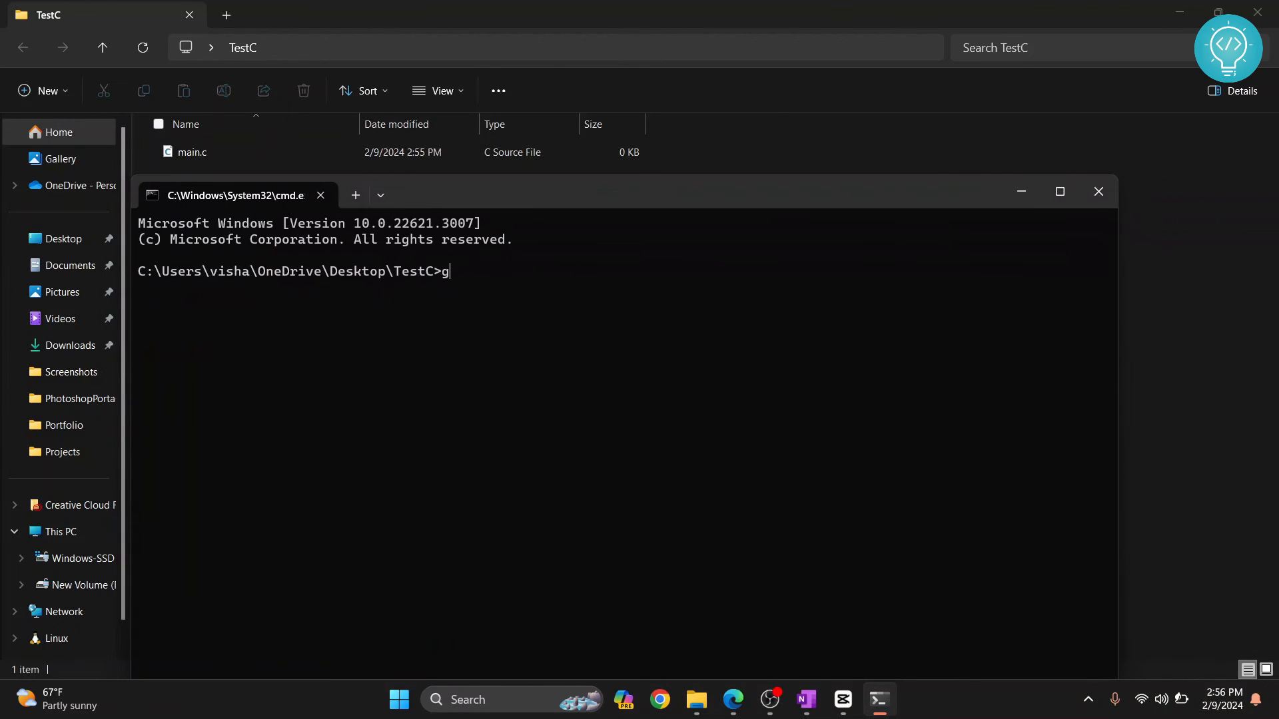
pyautogui.write('cc main.c')
pyautogui.press('Return')
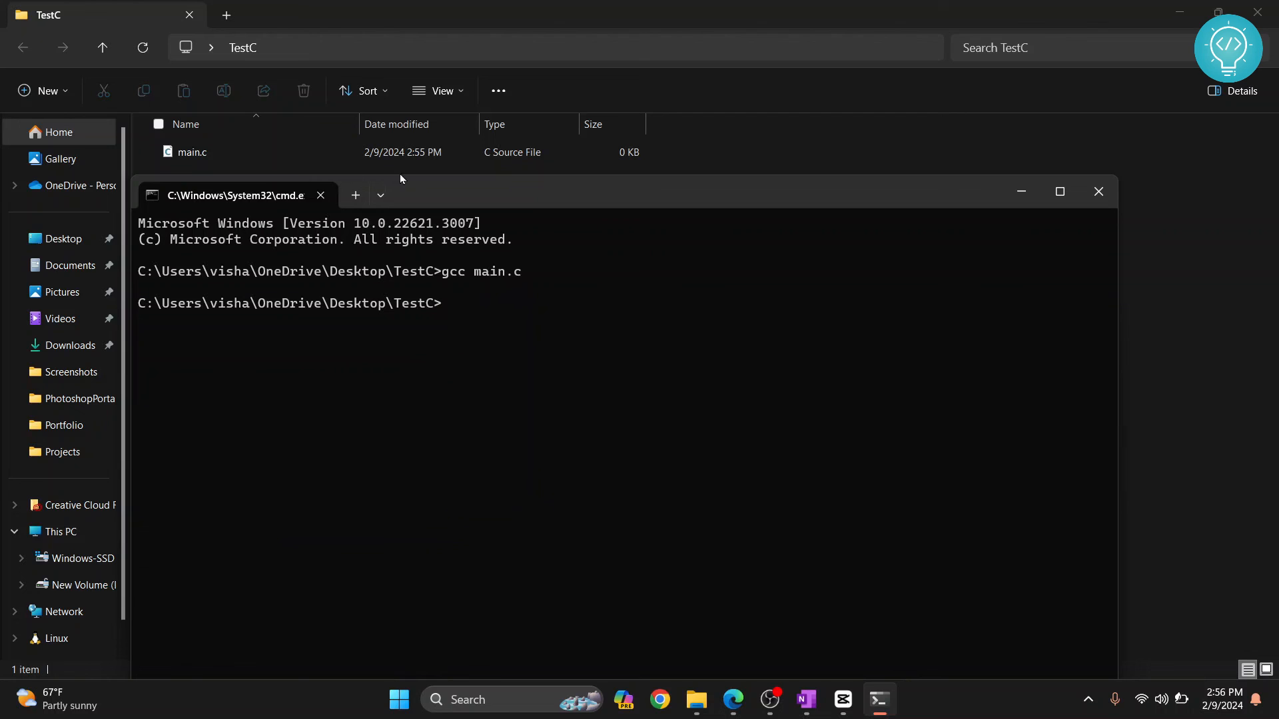
# Uncover the TestC folder window and refresh it to check for the compiled executable
pyautogui.moveTo(445, 193); pyautogui.dragTo(517, 318)
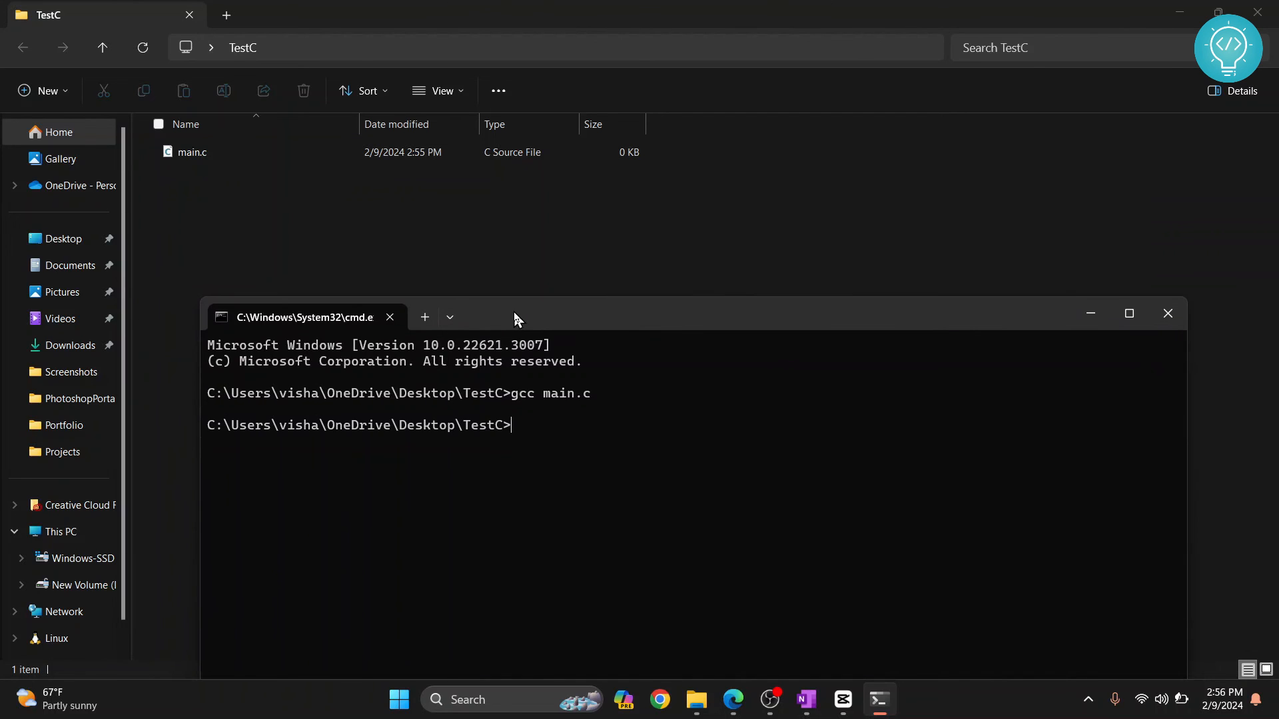
pyautogui.click(366, 226)
pyautogui.click(145, 47)
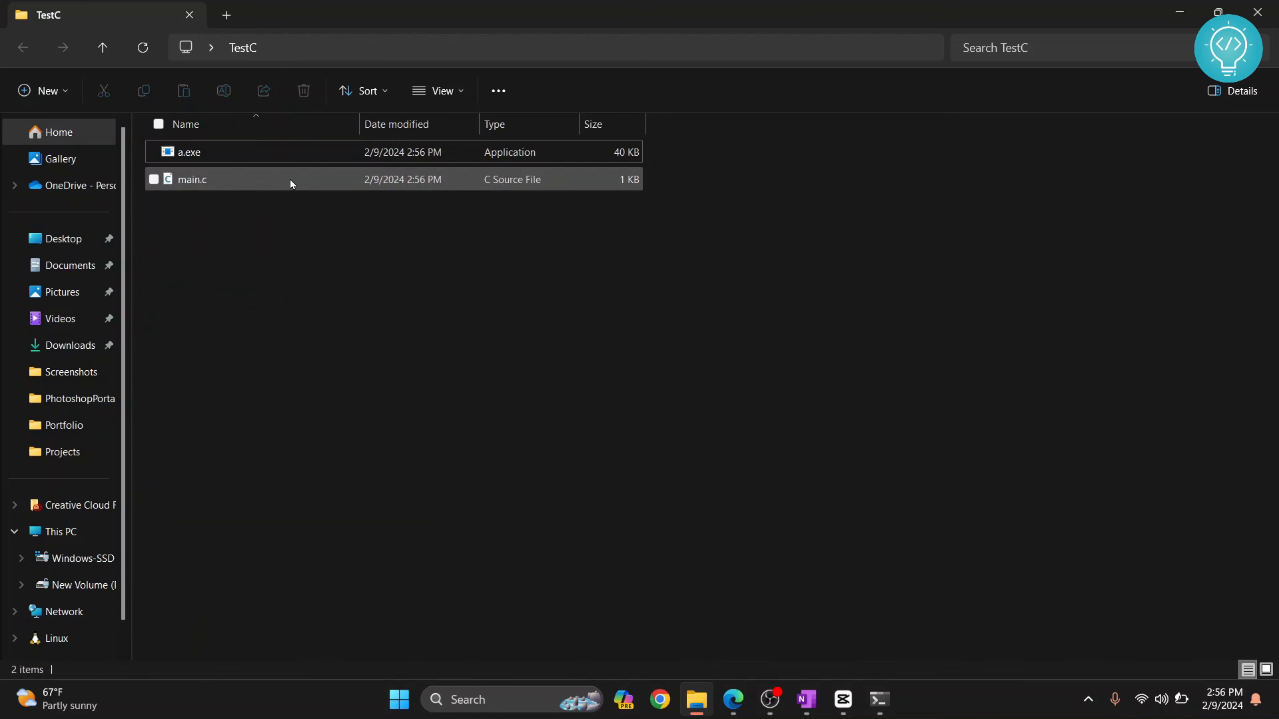
# Return to Command Prompt, run the compiled a.exe program and highlight its output line
pyautogui.hotkey('alt', 'Tab')
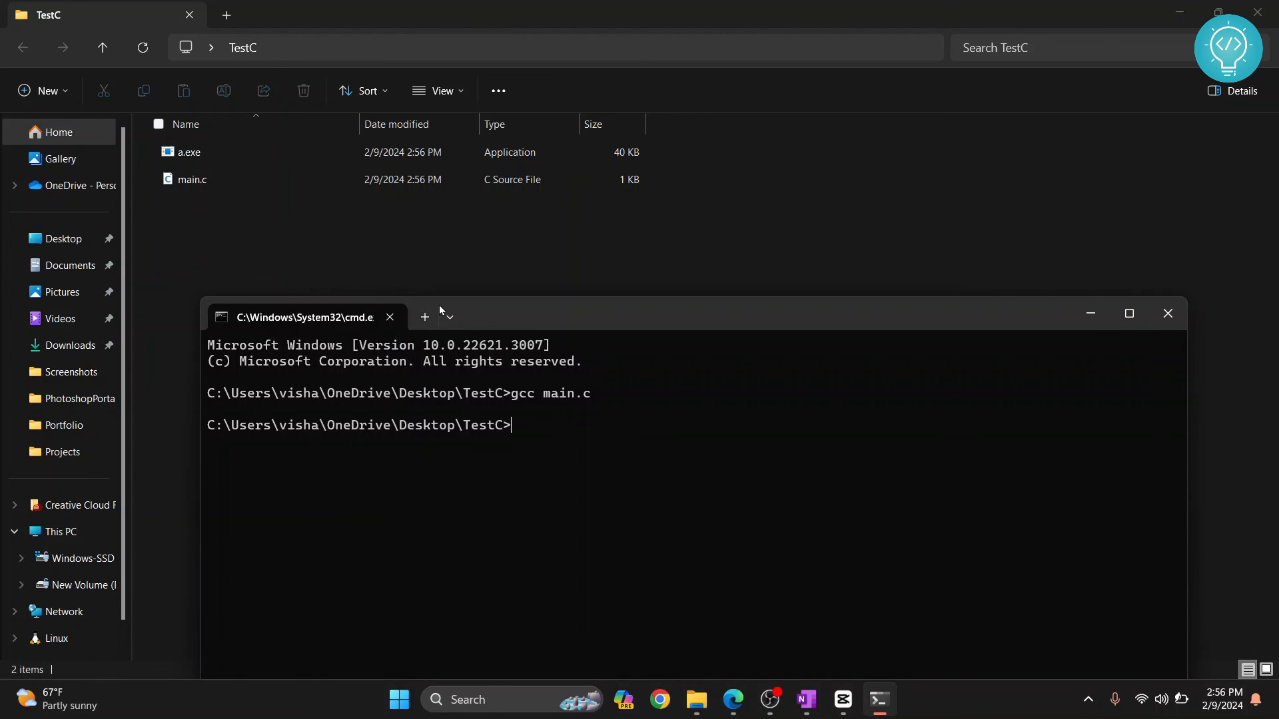
pyautogui.moveTo(478, 314); pyautogui.dragTo(459, 264)
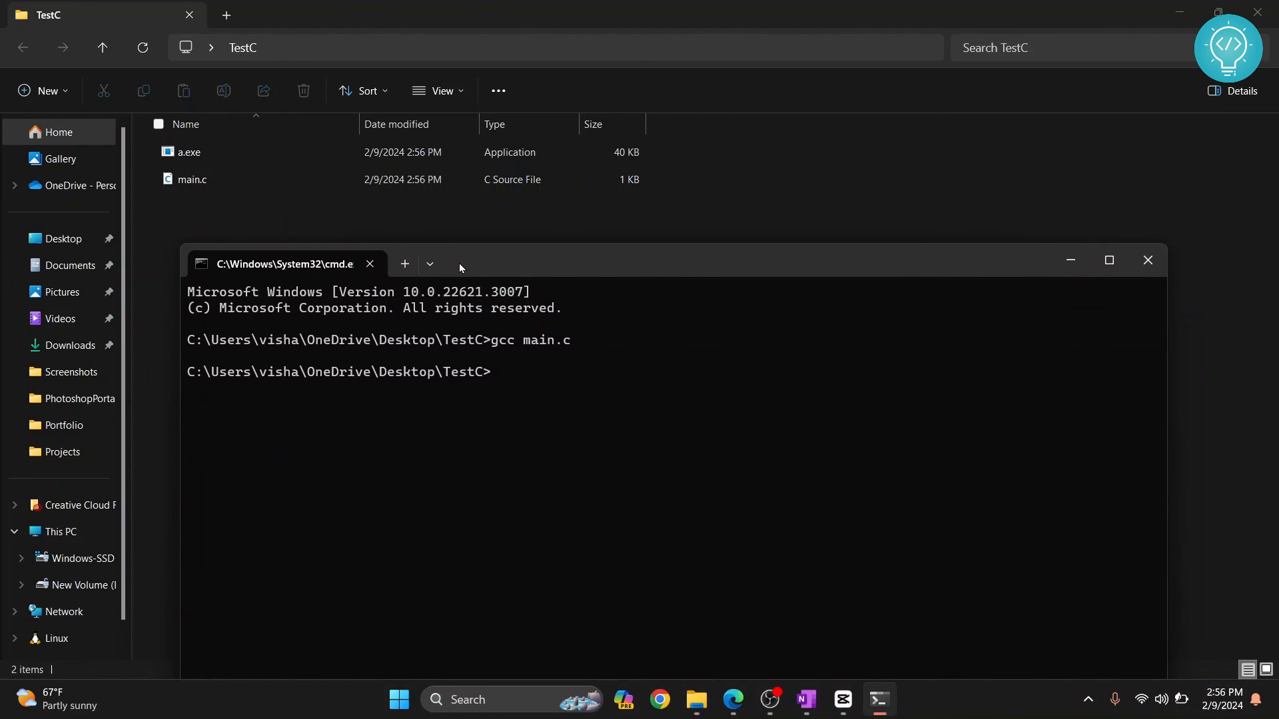
pyautogui.write('a.exe')
pyautogui.press('Return')
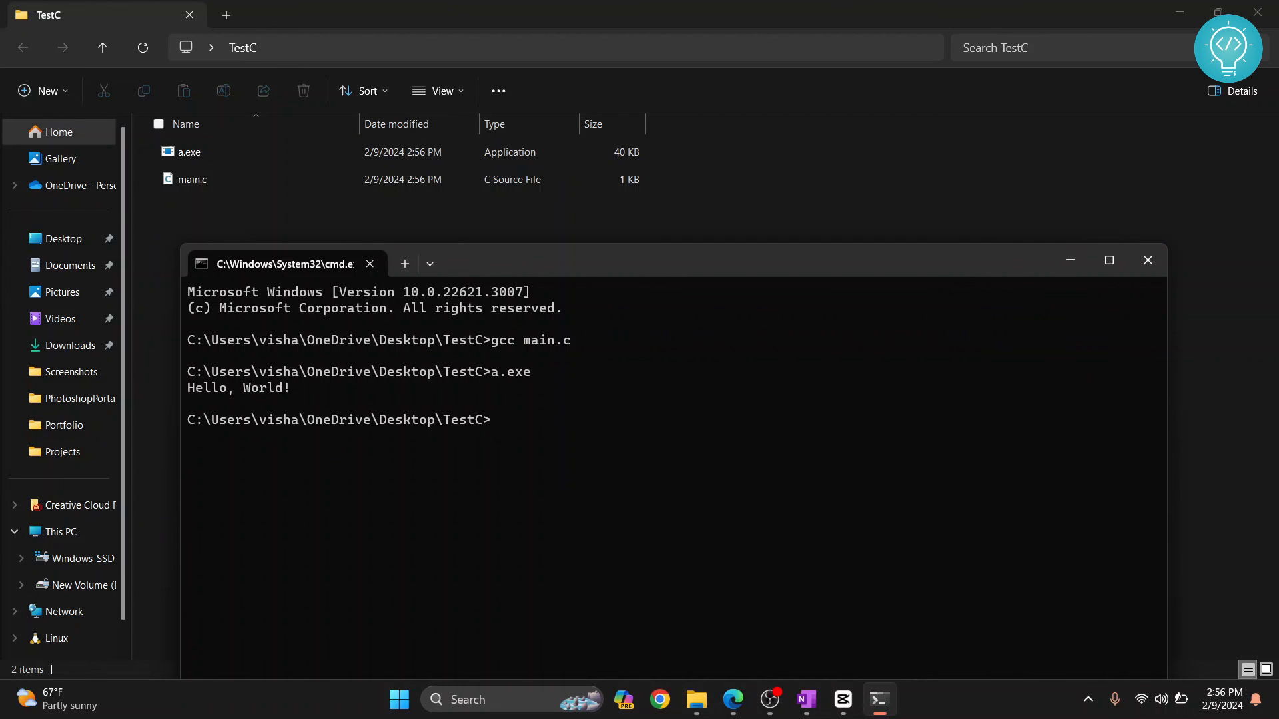
pyautogui.moveTo(291, 393); pyautogui.dragTo(187, 392)
pyautogui.moveTo(629, 270); pyautogui.dragTo(615, 169)
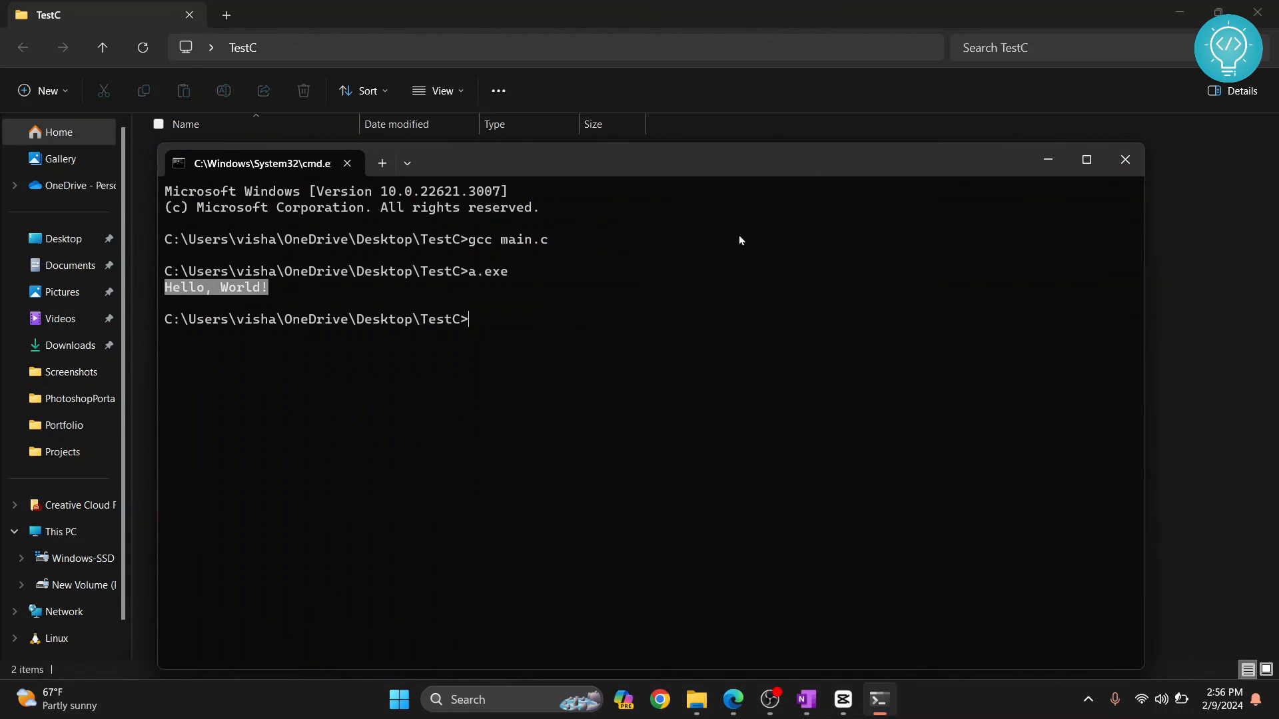